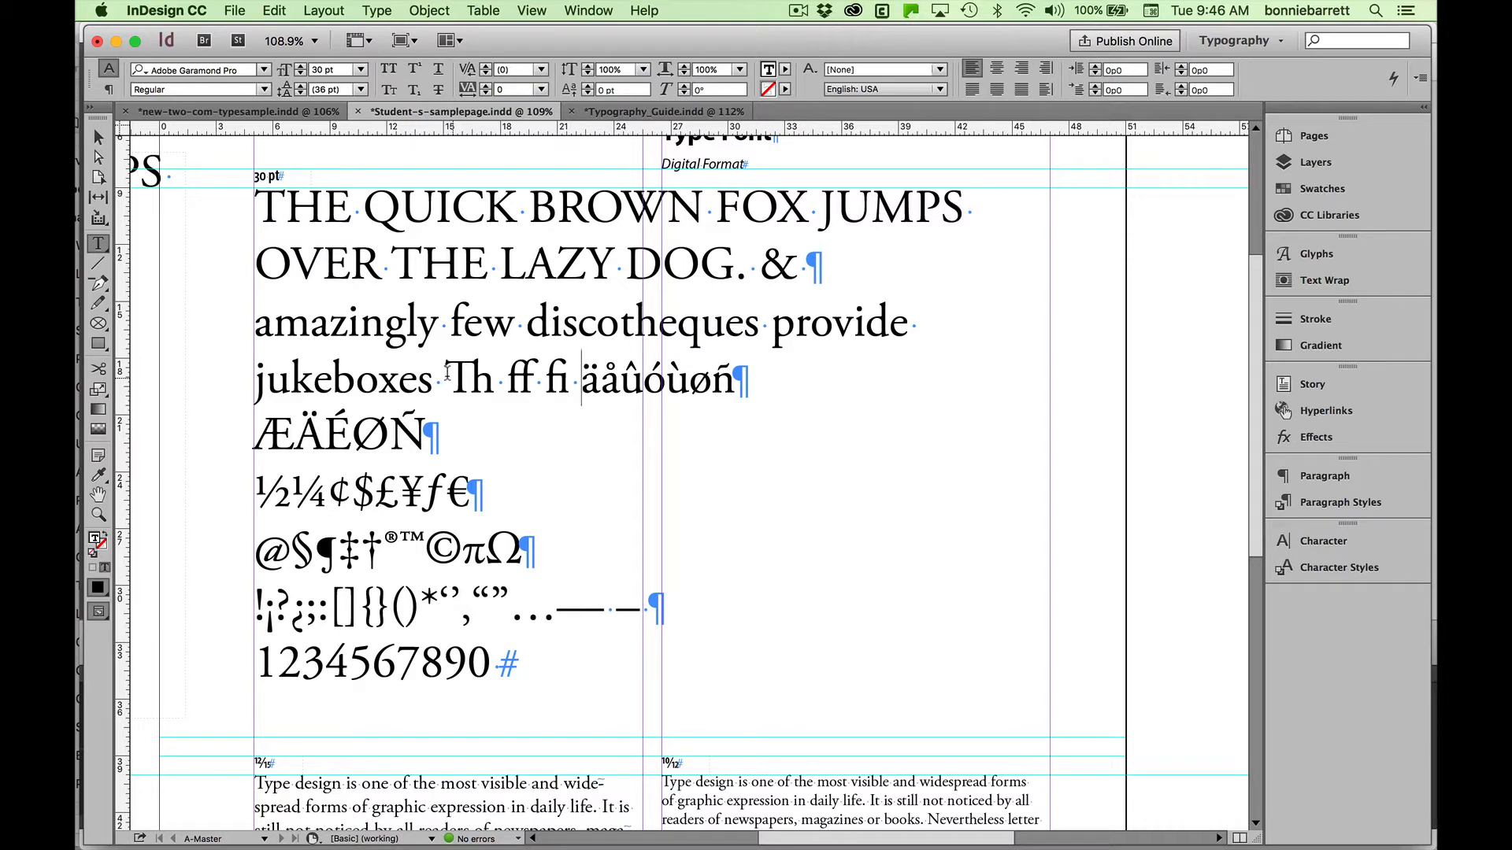
- Replace the ligature samples following "jukeboxes" with "Th ff fl"
{"action": "left_click_drag", "start_coordinate": [447, 371], "coordinate": [568, 365]}
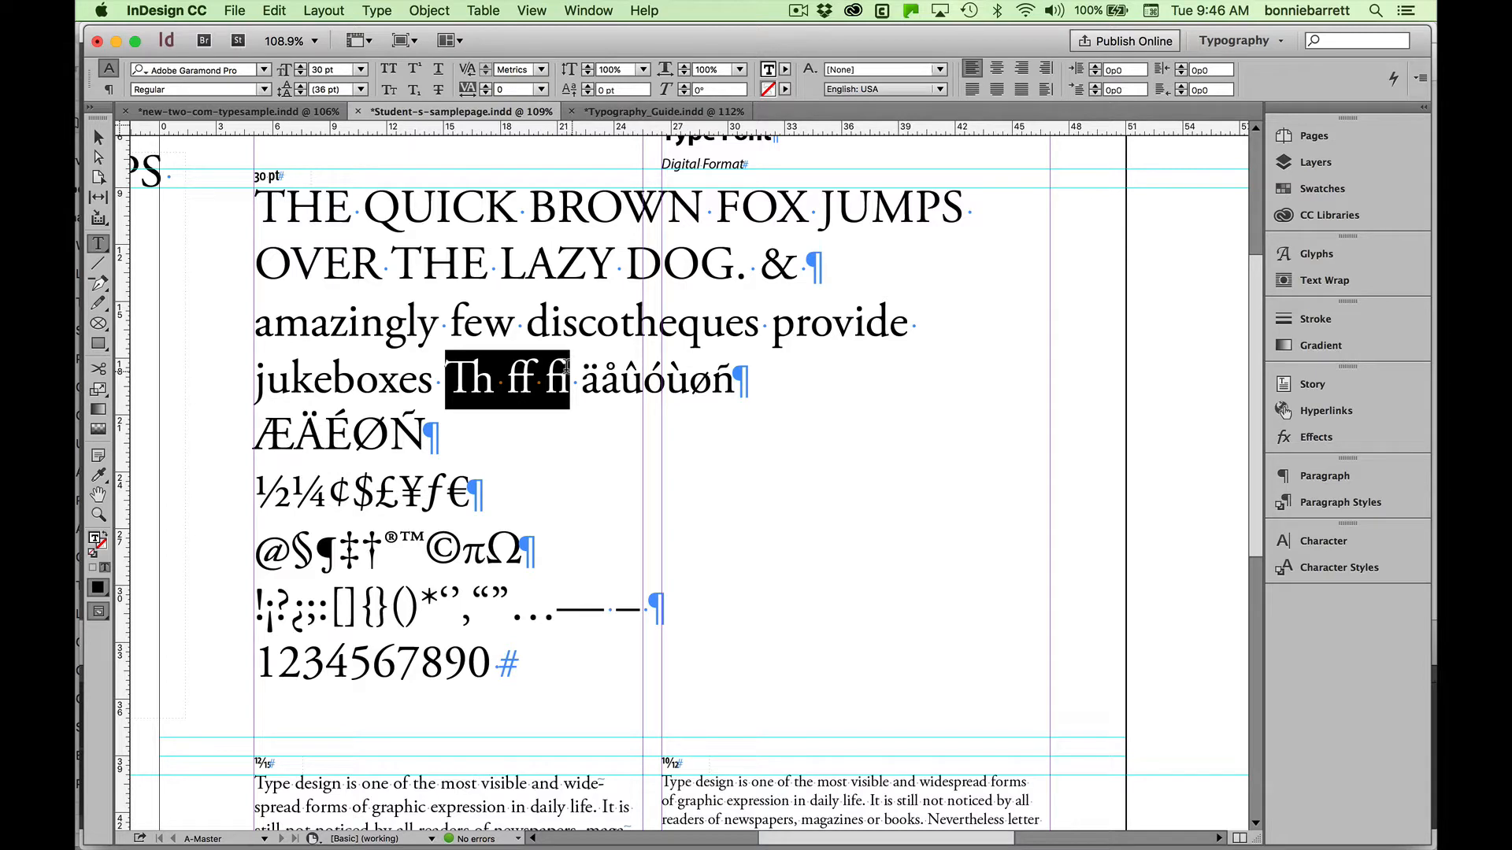
{"action": "type", "text": "Th"}
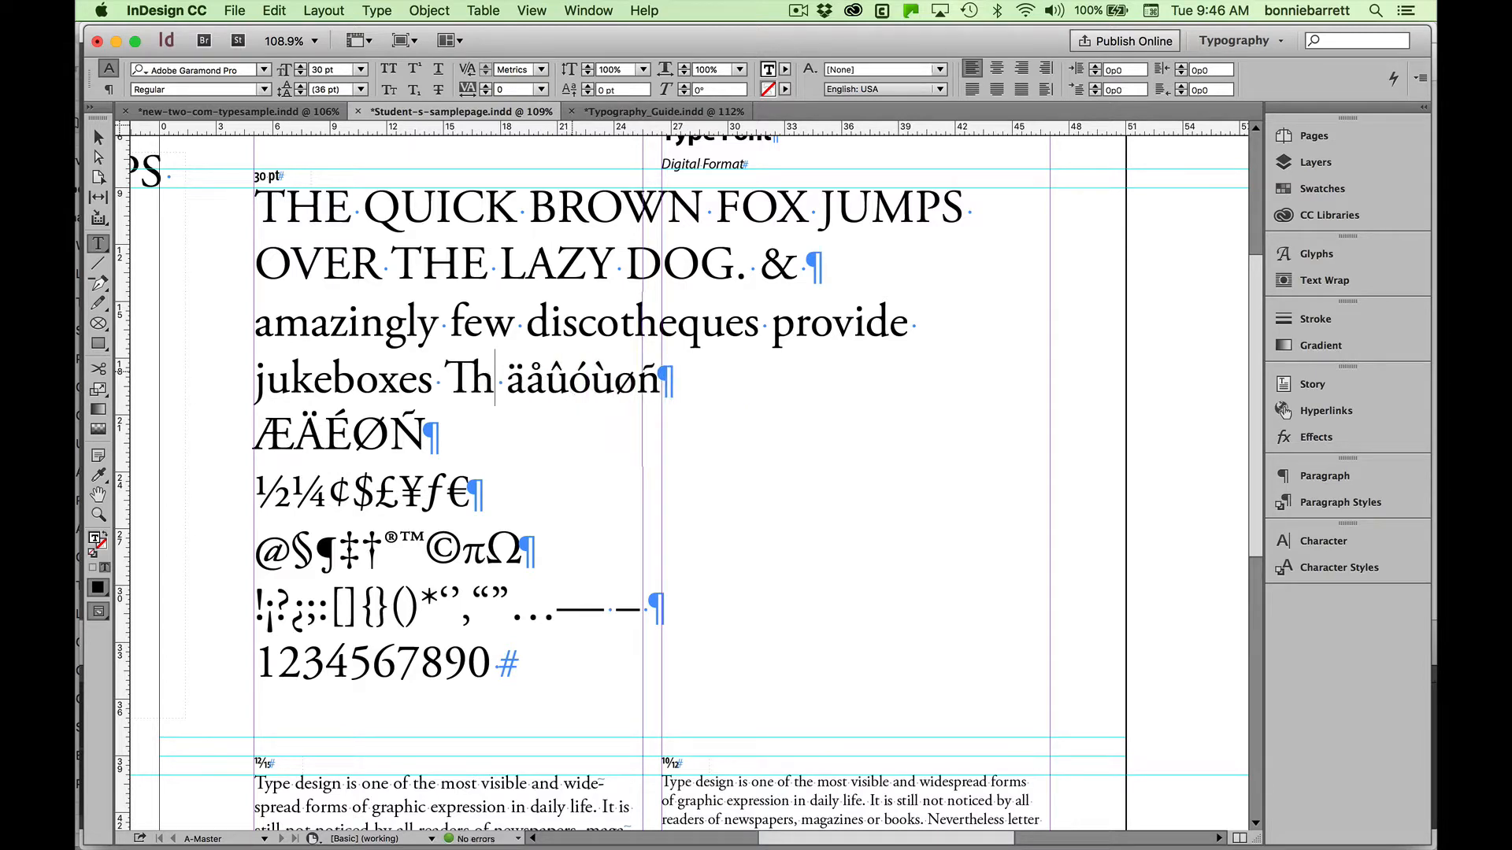
{"action": "type", "text": " ff fl"}
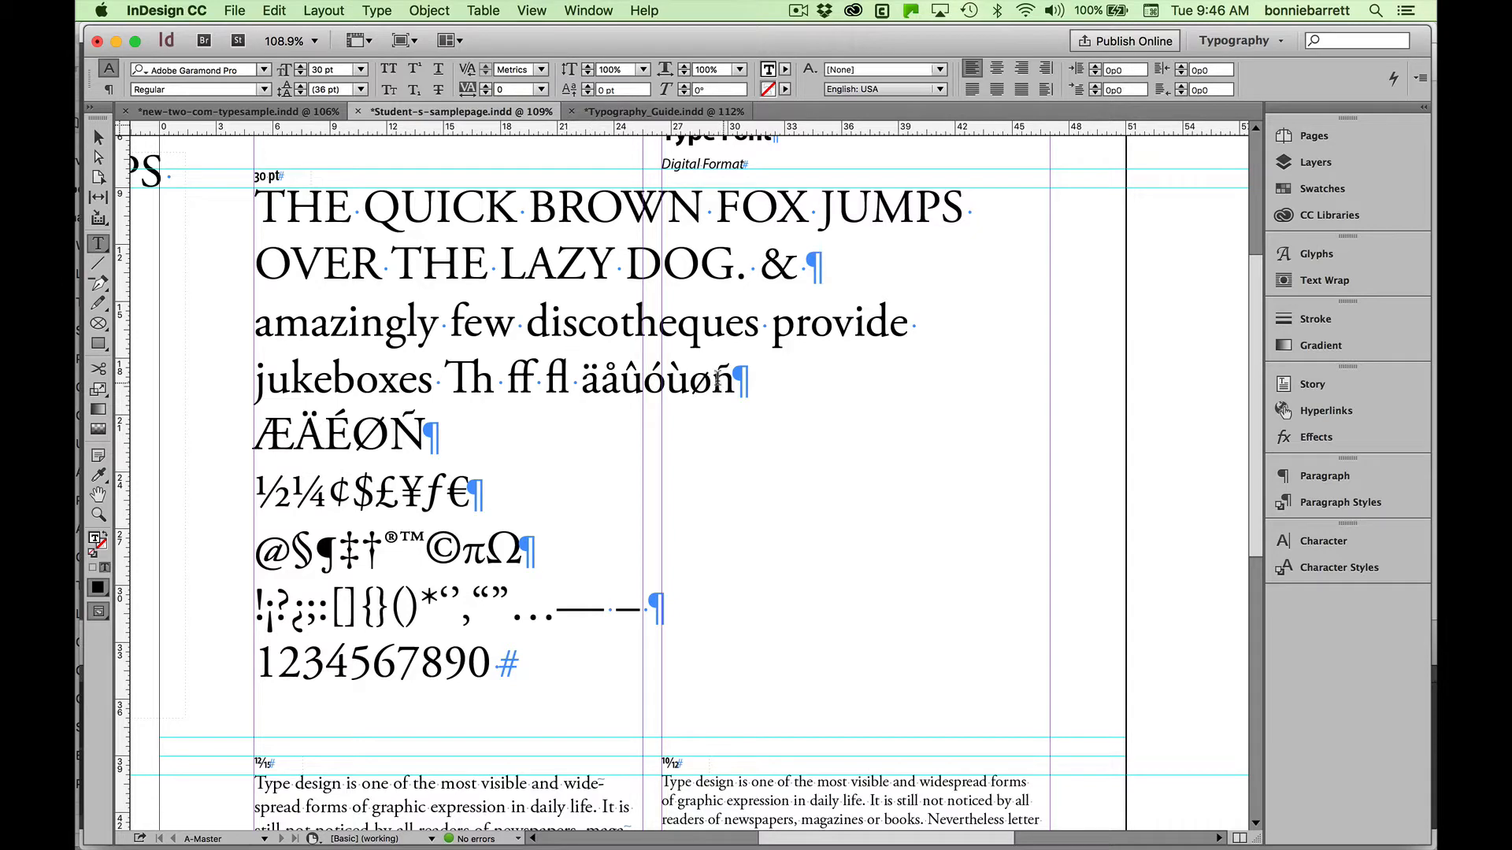
- Add the accented letters "ü ñ", preceded by a space, at the end of the line starting with "jukeboxes"
{"action": "left_click_drag", "start_coordinate": [589, 377], "coordinate": [724, 380]}
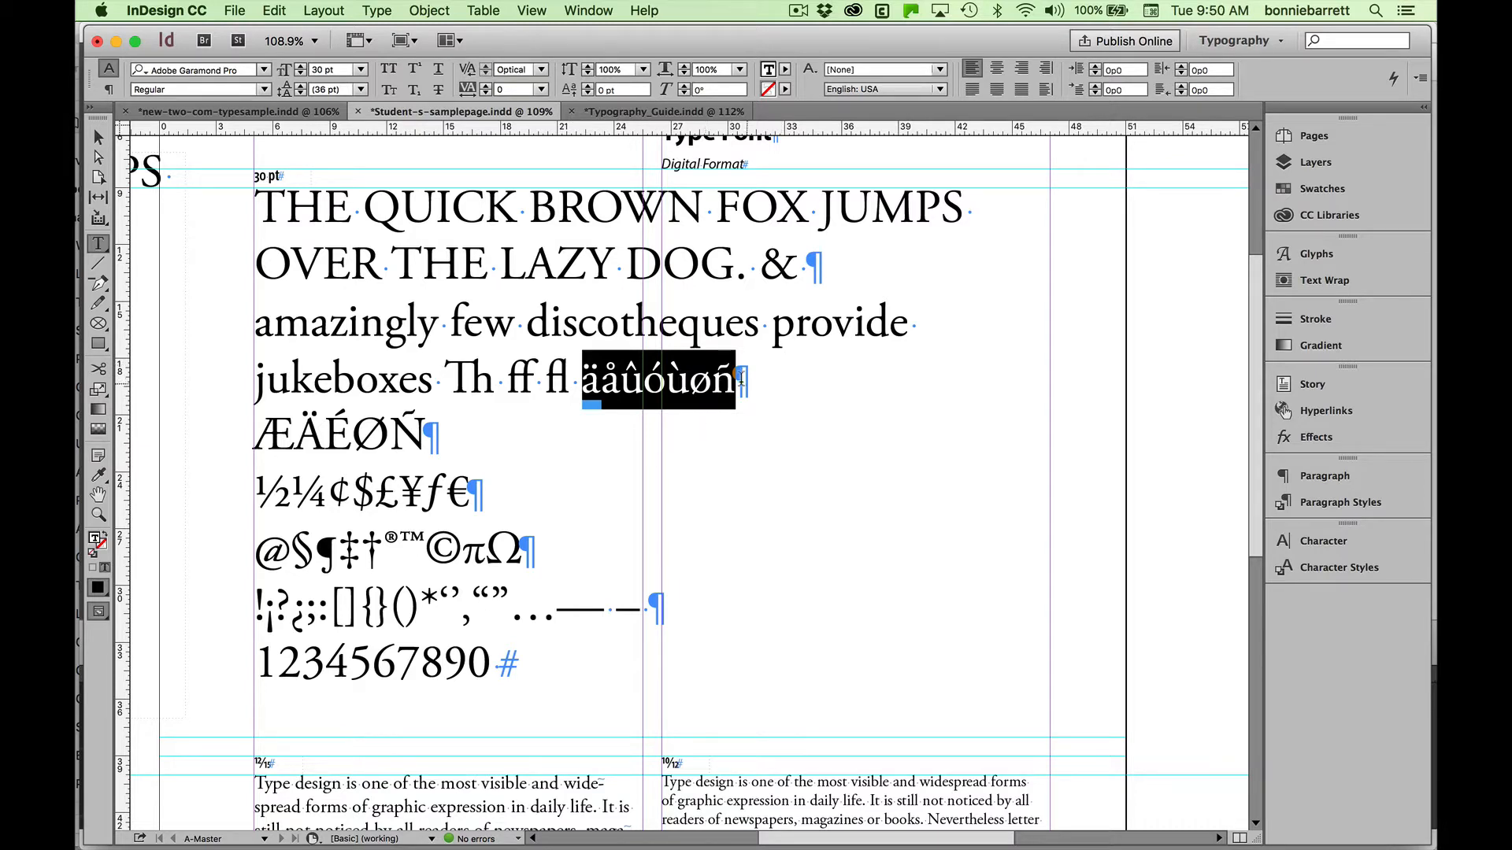
{"action": "left_click", "coordinate": [742, 378]}
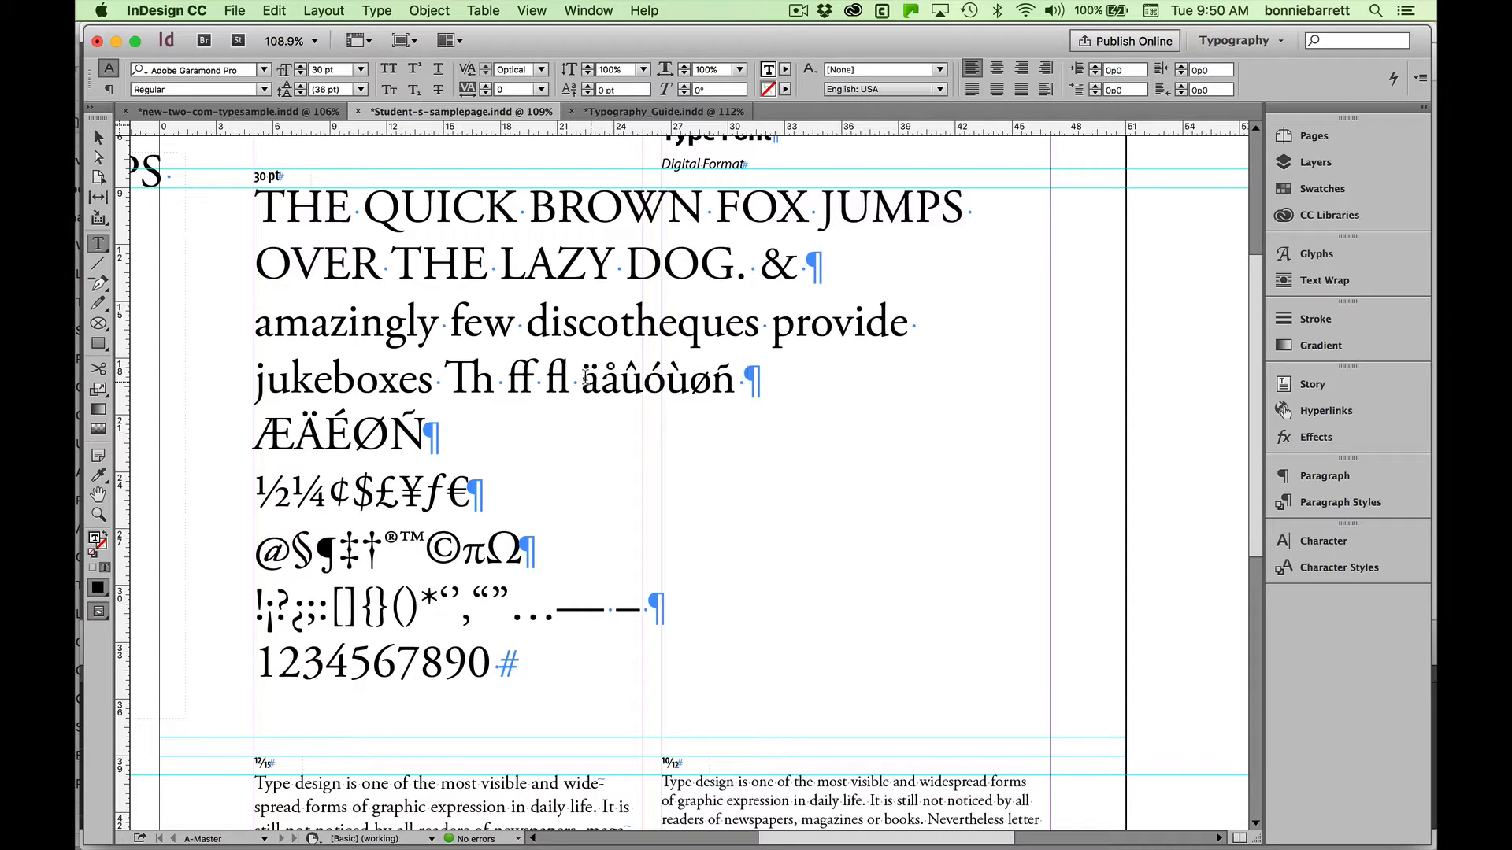
{"action": "key", "text": "alt+u"}
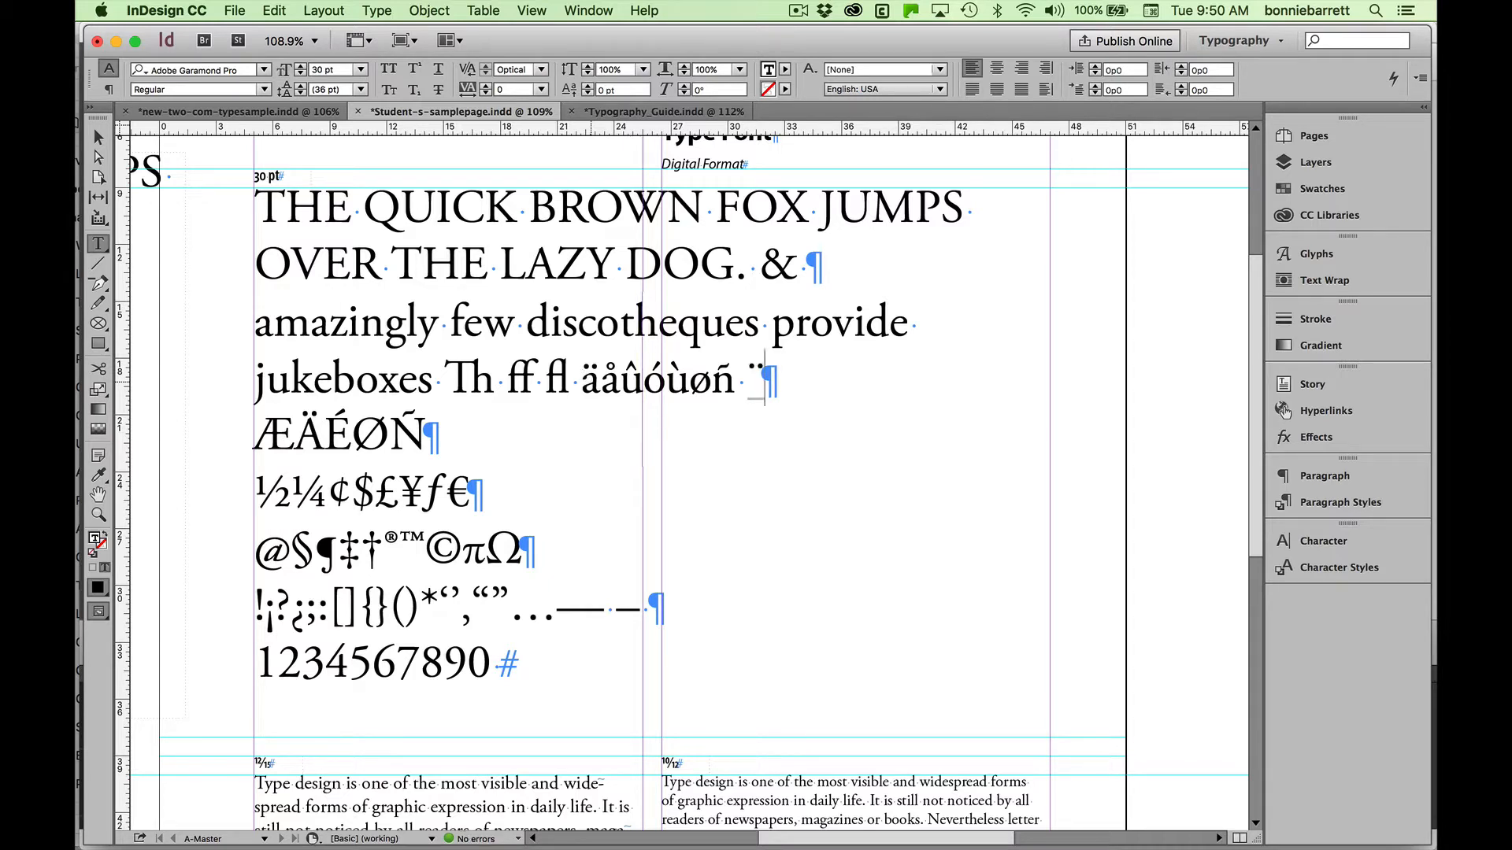
{"action": "type", "text": "u"}
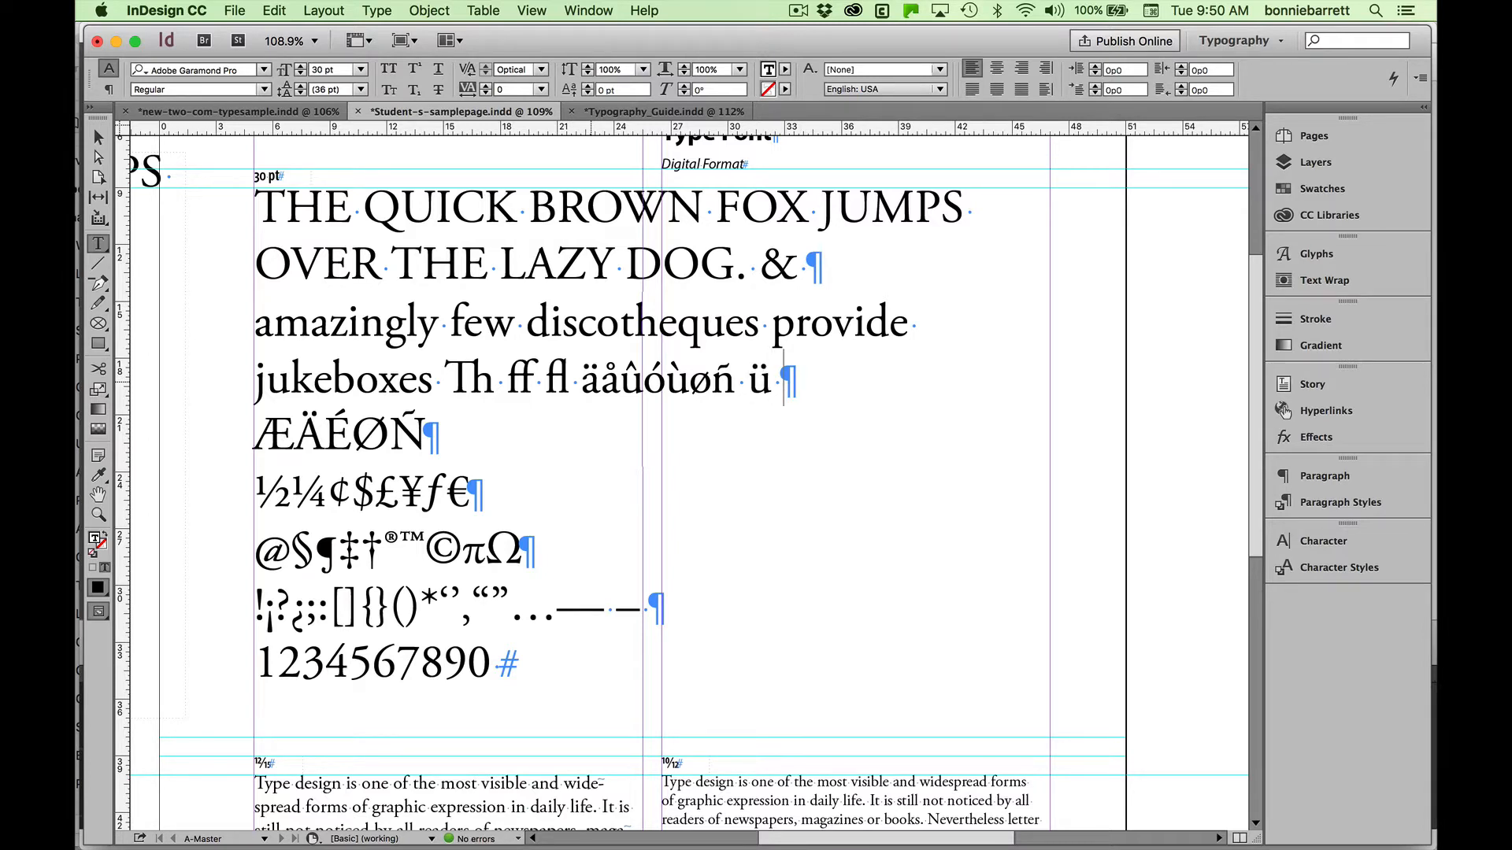
{"action": "type", "text": " ñ"}
{"action": "key", "text": "alt+i"}
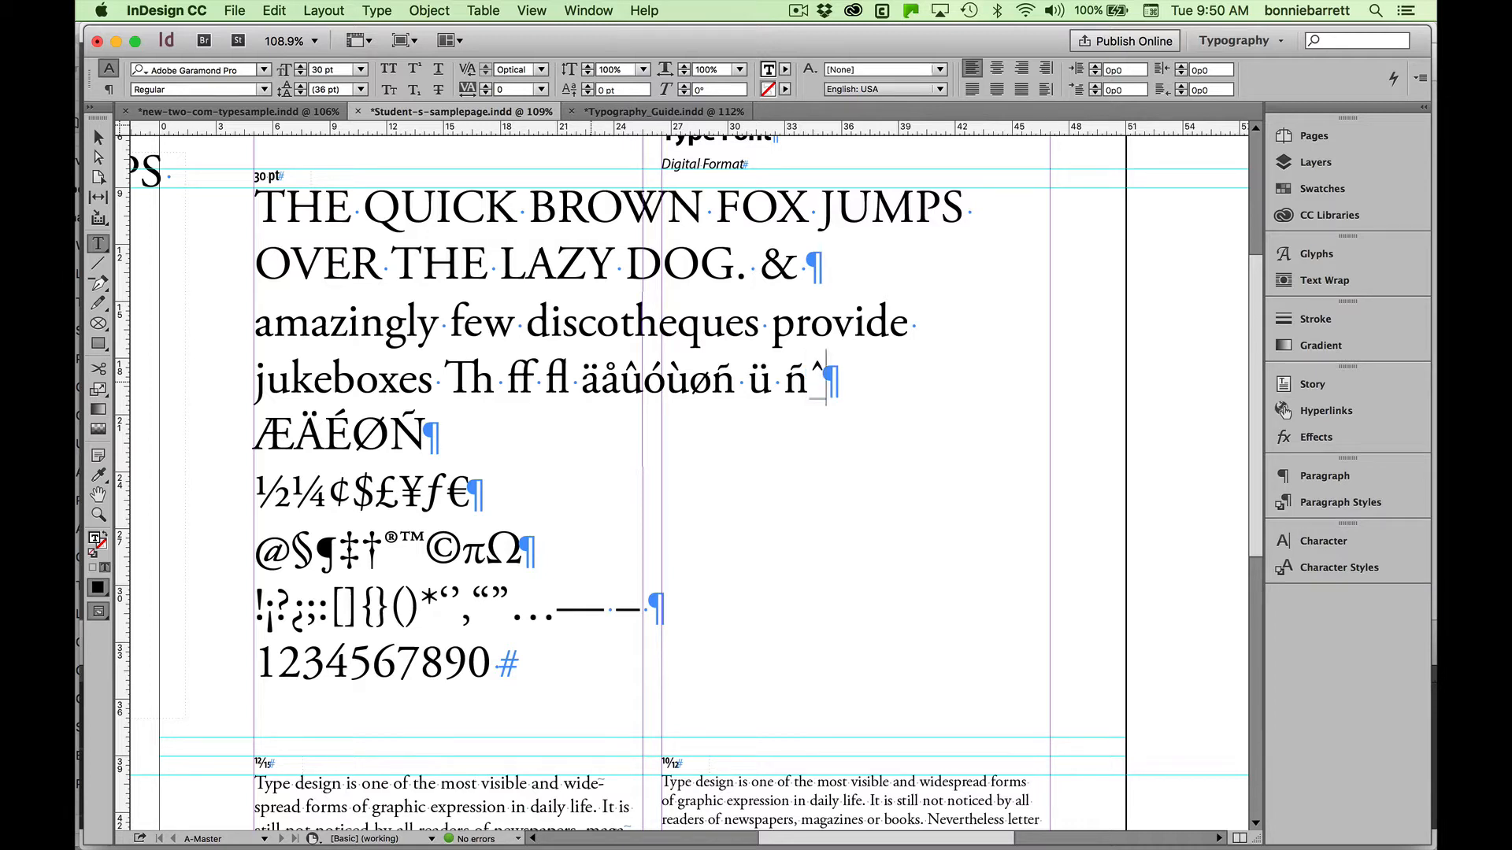
{"action": "type", "text": "i"}
{"action": "key", "text": "BackSpace"}
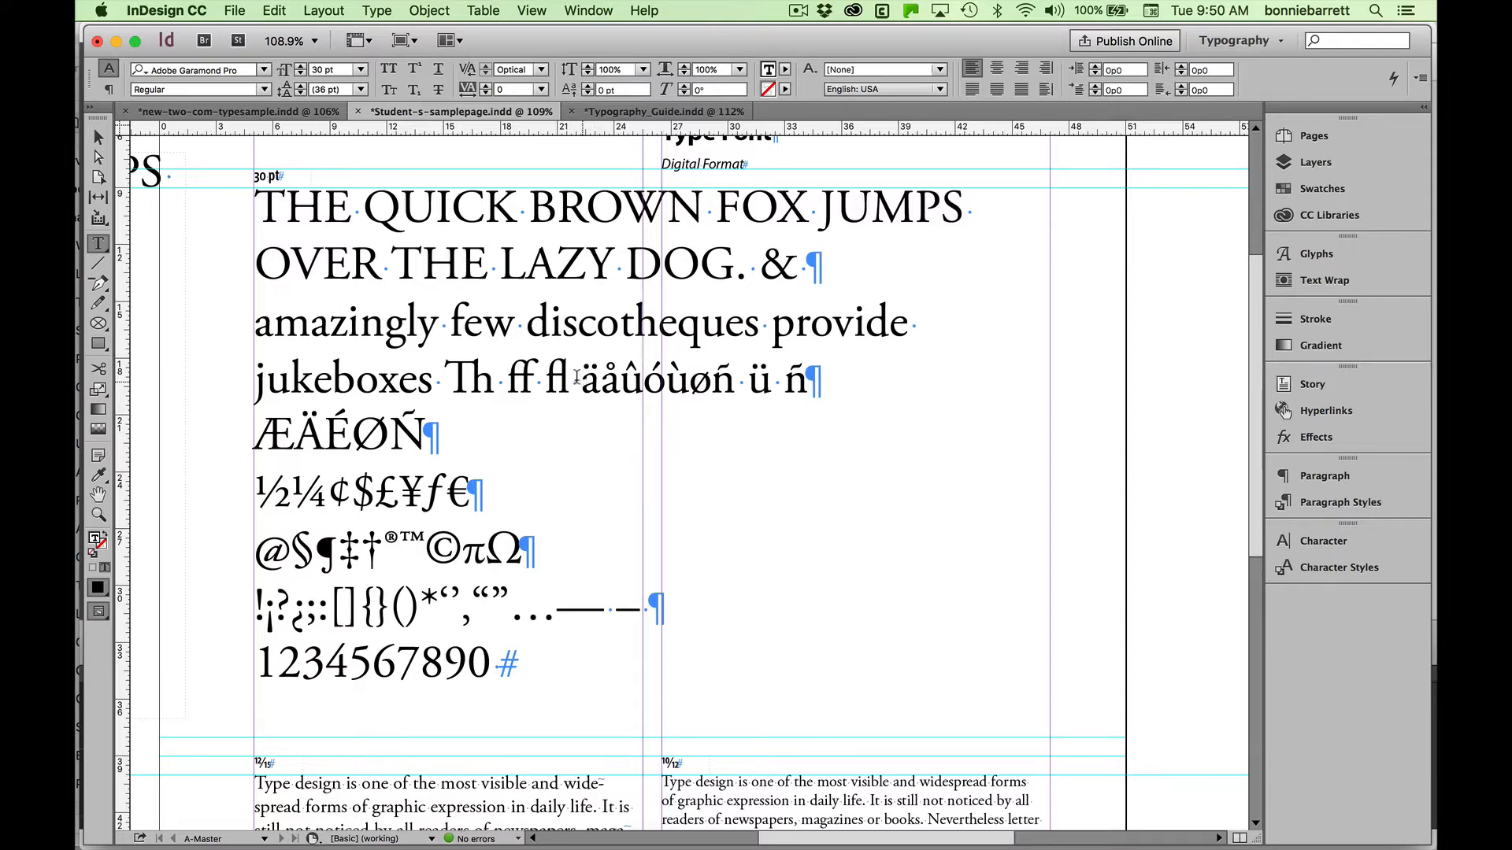
- Consult the special-character tables in Typography_Guide.indd and append a space and Ñ to the uppercase accent line of the sample page
{"action": "left_click", "coordinate": [635, 115]}
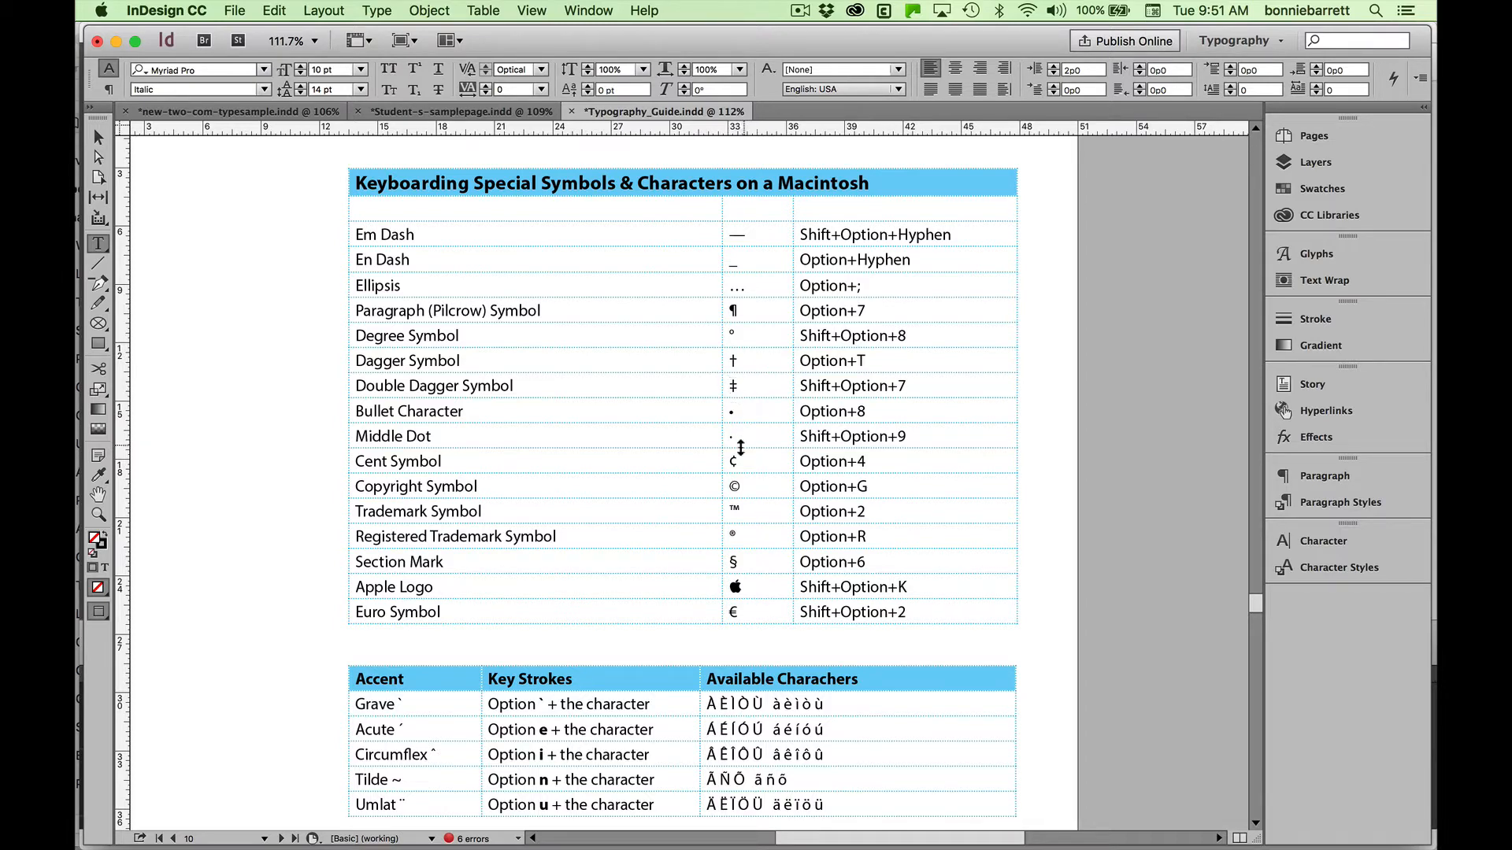
{"action": "key", "text": "shift+super+grave"}
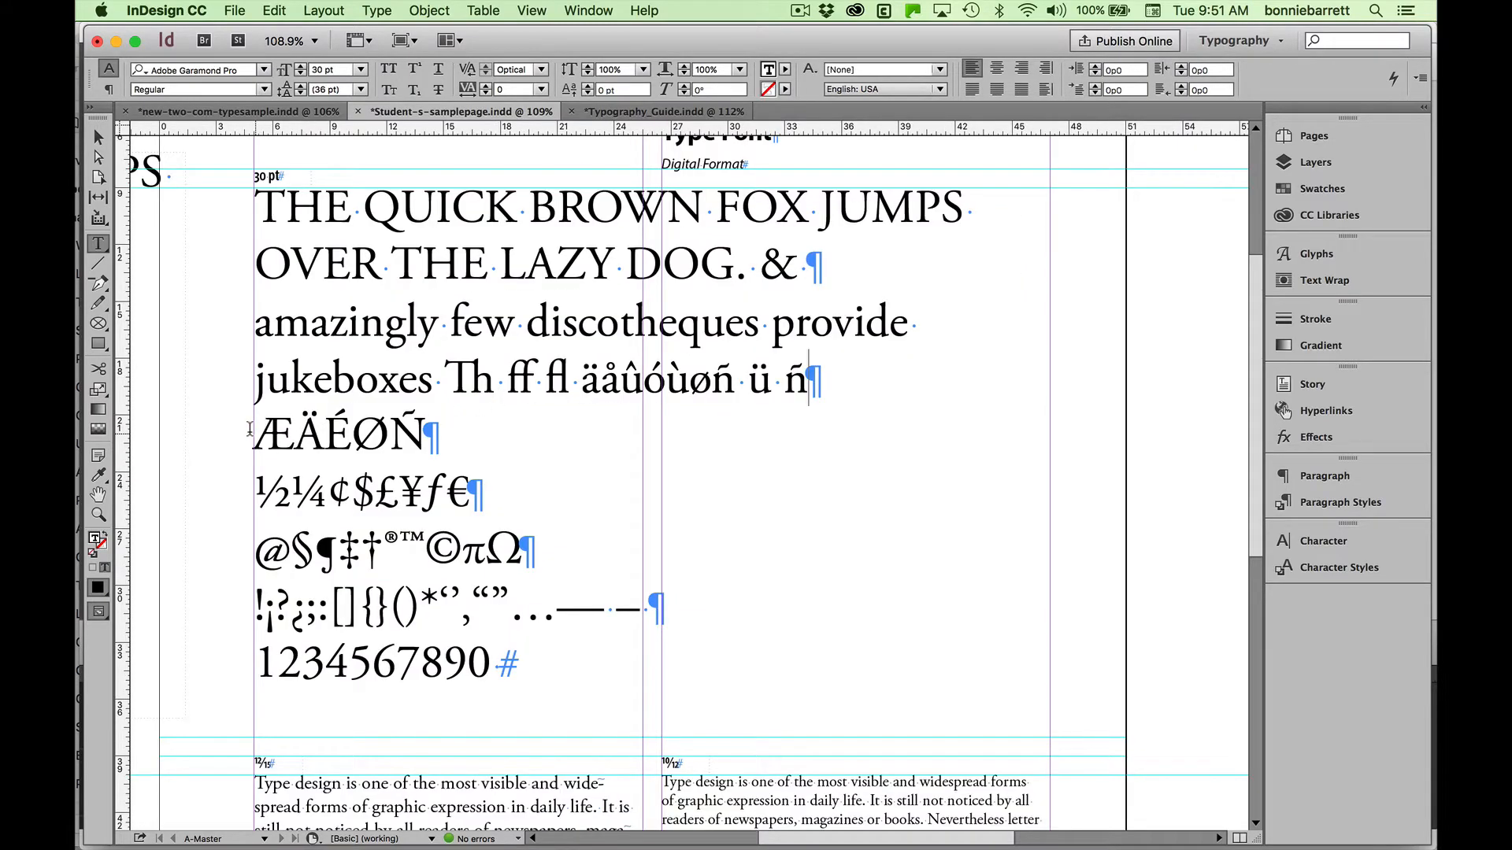
{"action": "left_click", "coordinate": [422, 433]}
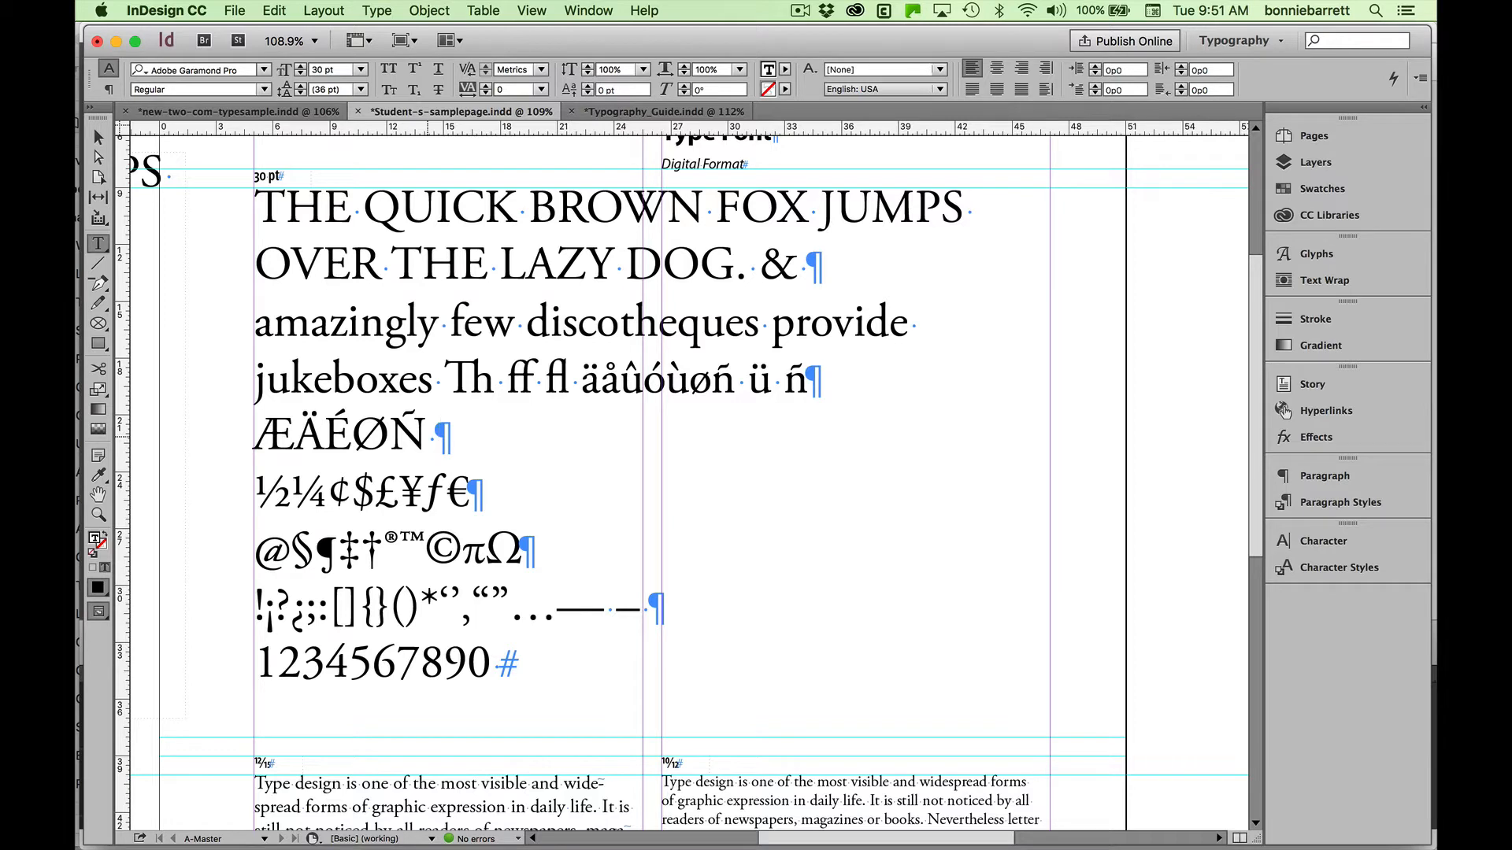
{"action": "key", "text": "alt+n"}
{"action": "type", "text": "Ñ"}
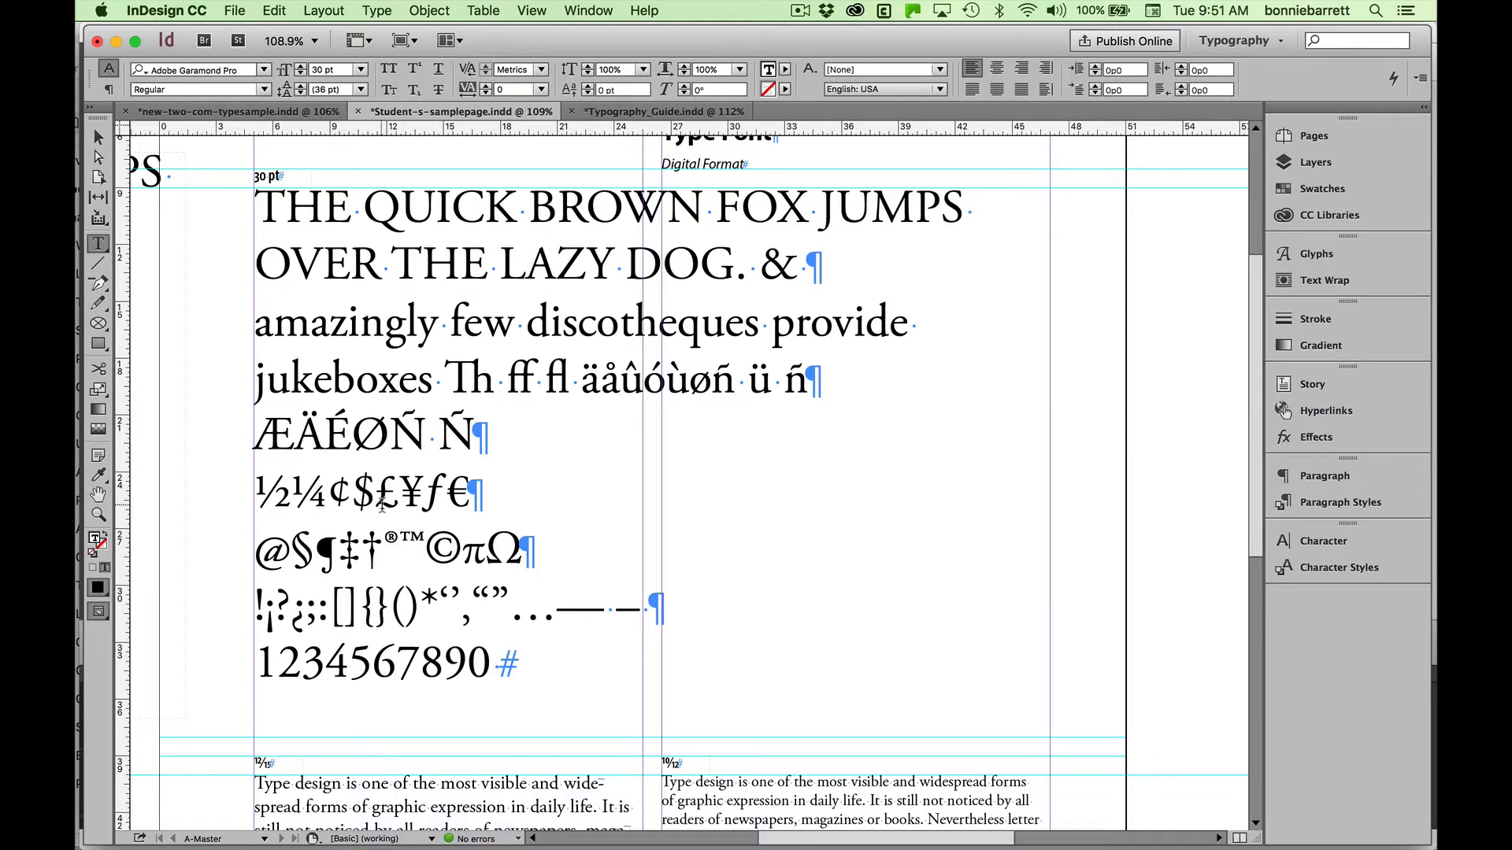
- Insert a space between the fractions ½¼ and the currency symbols
{"action": "left_click", "coordinate": [328, 490]}
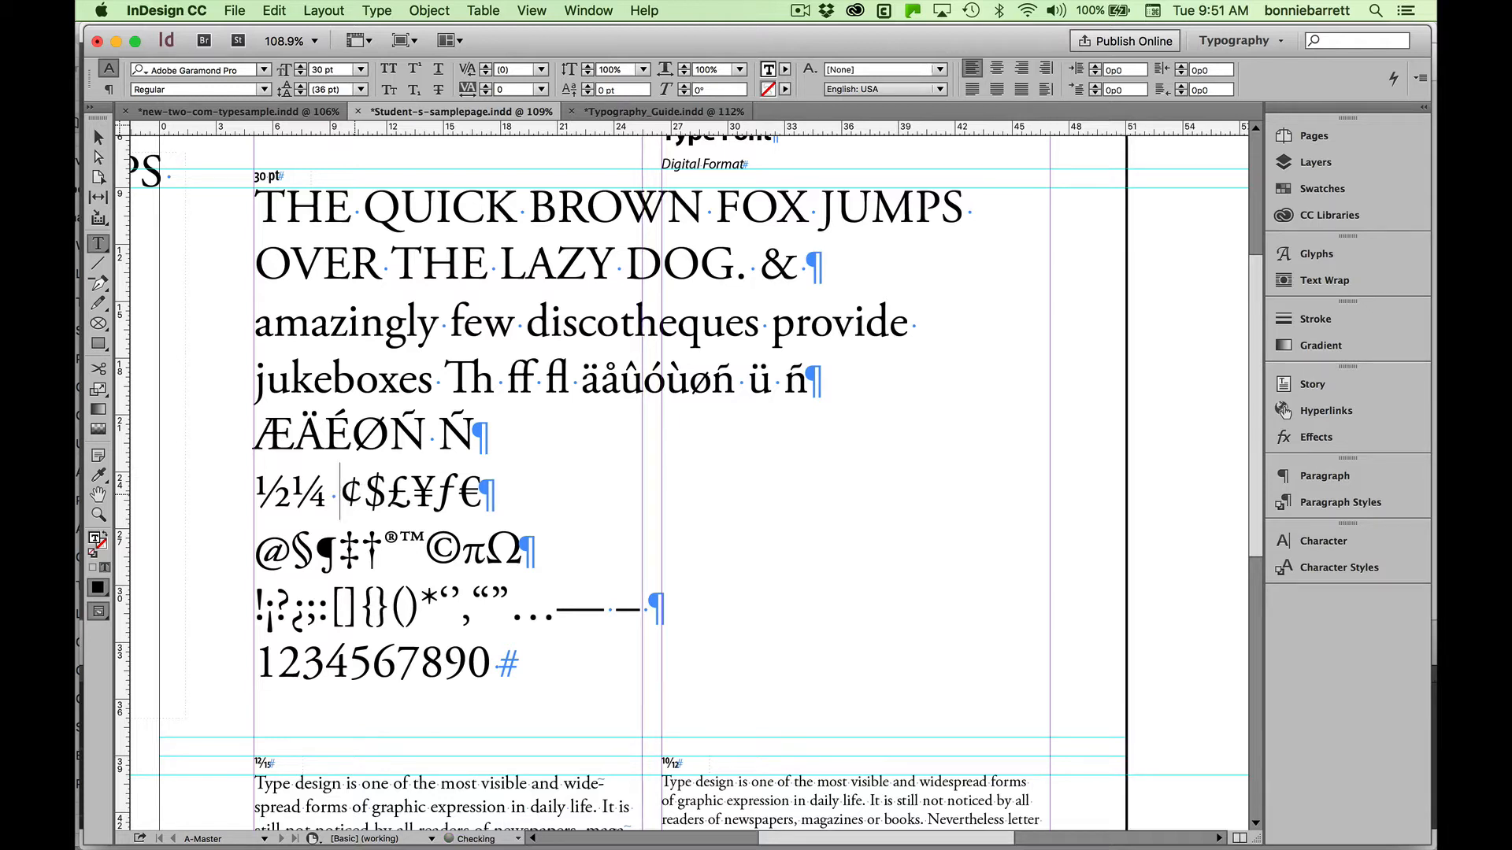
{"action": "left_click_drag", "start_coordinate": [291, 492], "coordinate": [372, 492]}
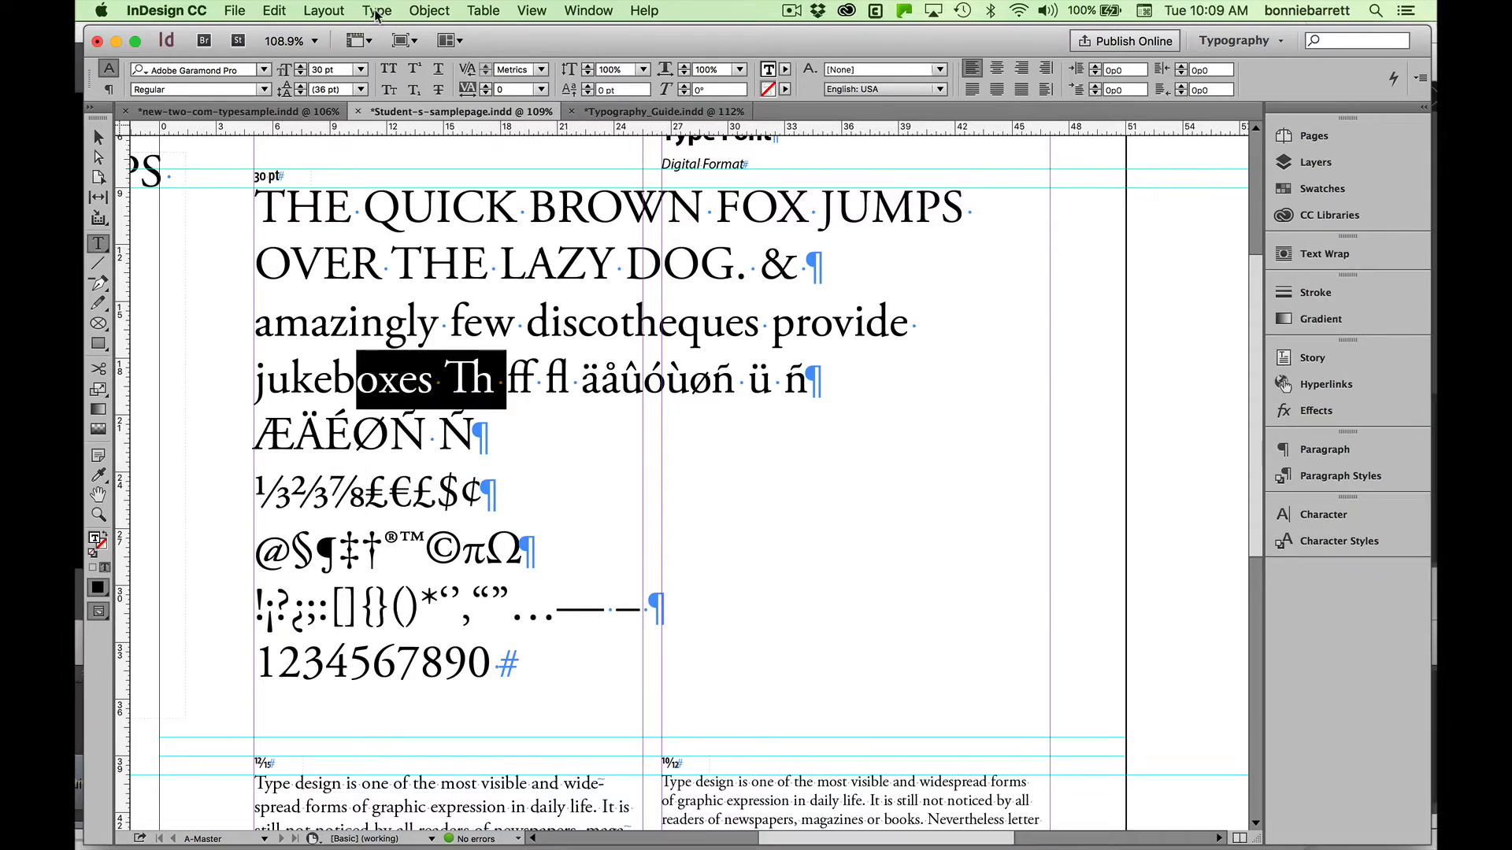
- Open the Glyphs panel and enlarge it to browse the entire Adobe Garamond Pro Regular font
{"action": "left_click", "coordinate": [377, 11]}
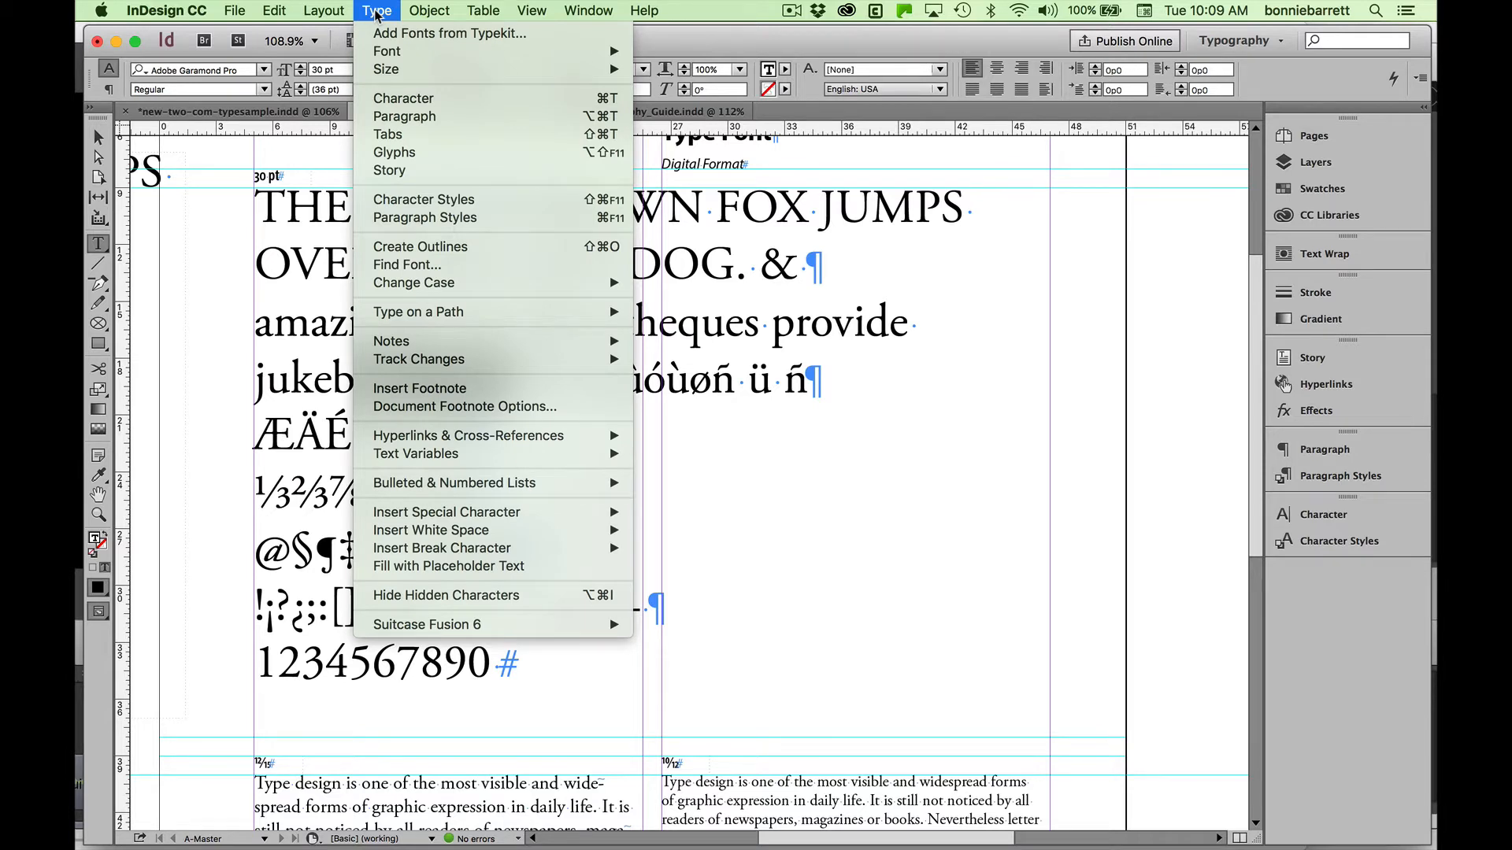
{"action": "left_click", "coordinate": [390, 153]}
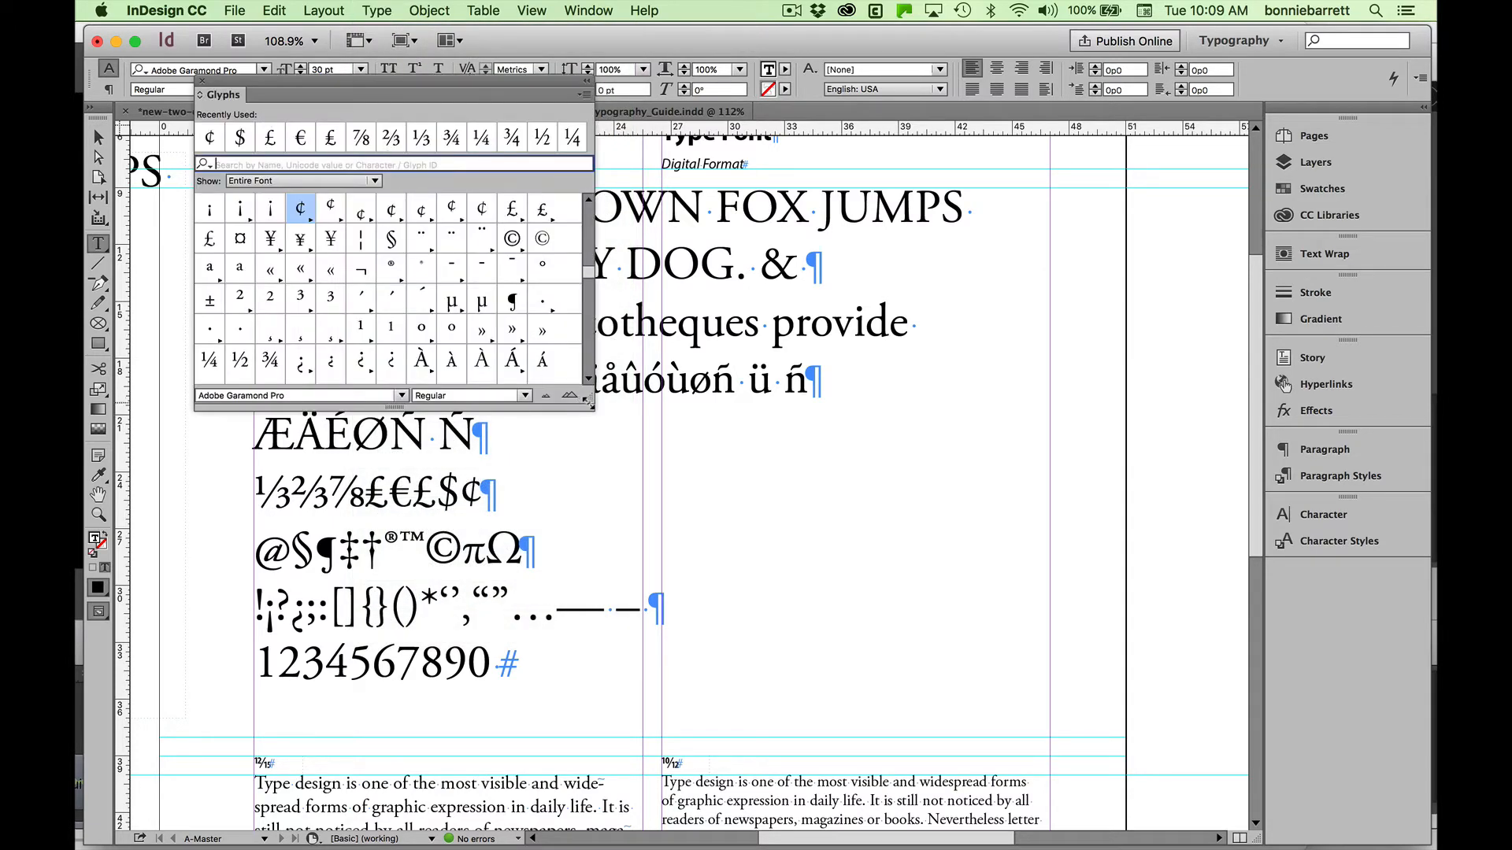
{"action": "left_click_drag", "start_coordinate": [580, 407], "coordinate": [1203, 836]}
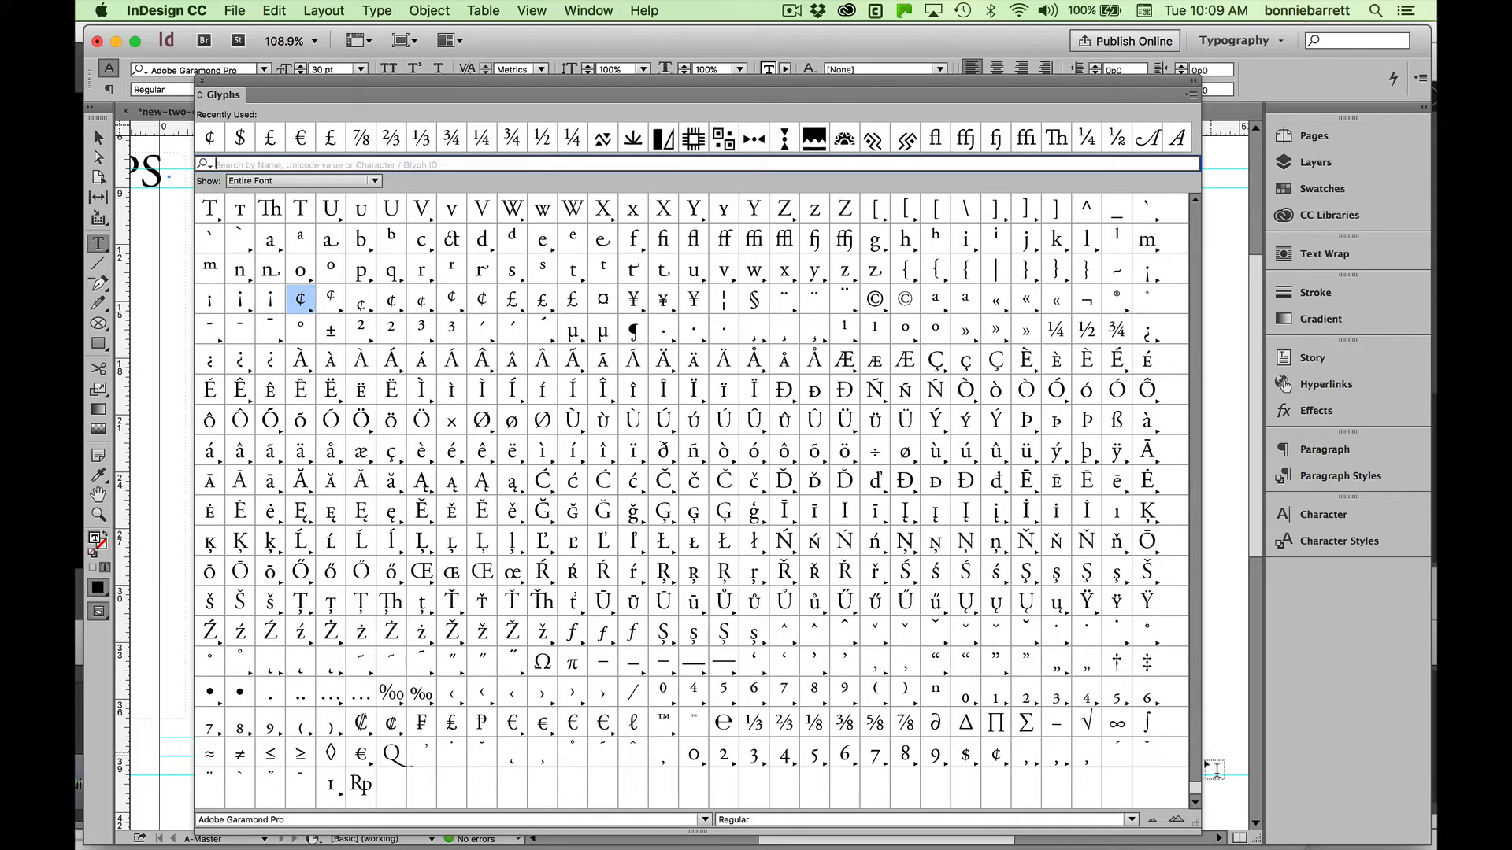
{"action": "scroll", "coordinate": [1189, 741], "scroll_direction": "up", "scroll_amount": 6}
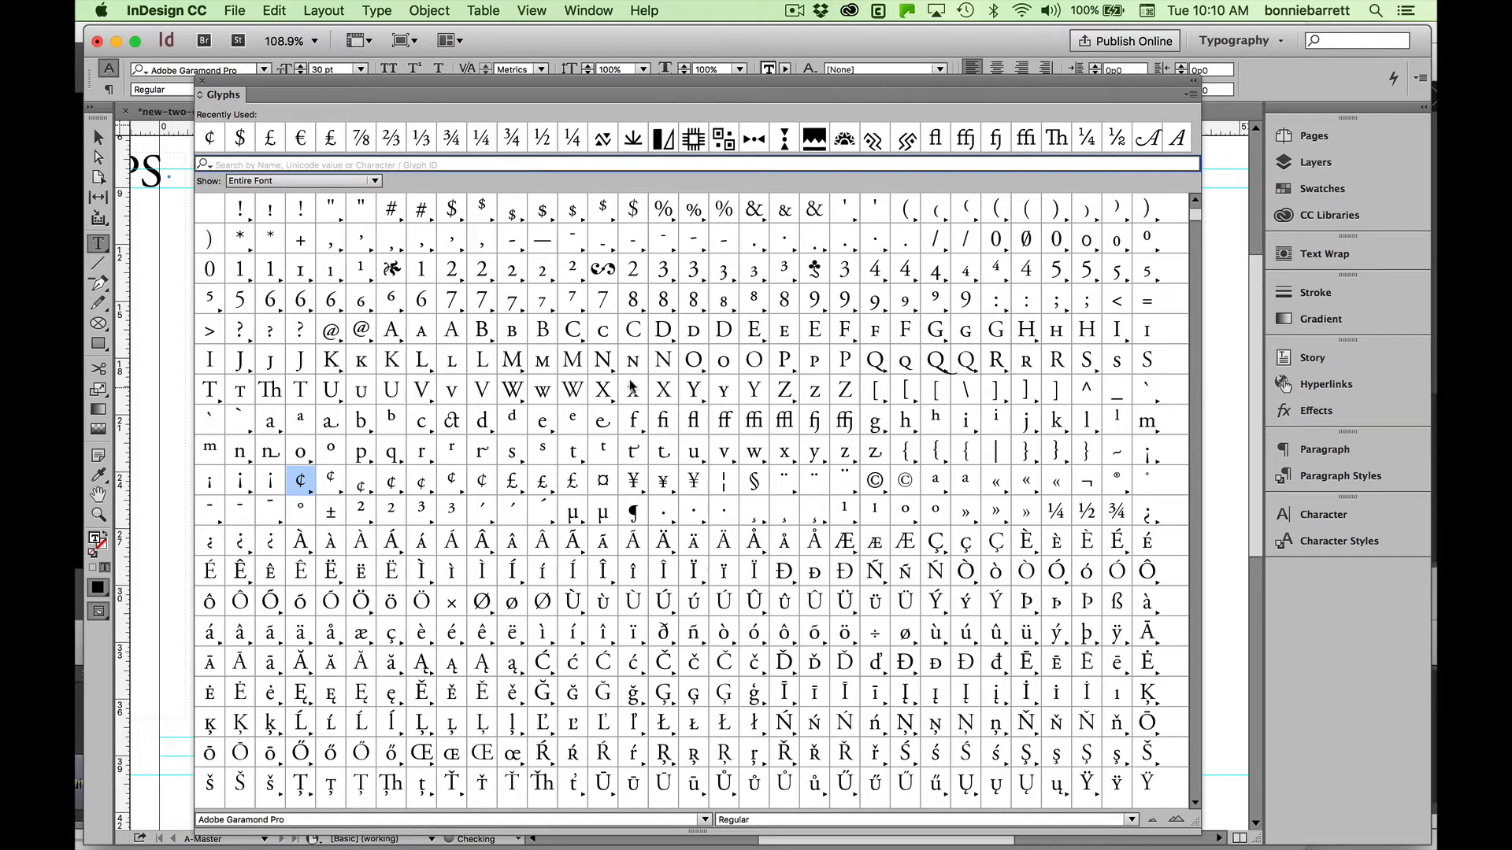
- Limit the glyphs to Basic Latin and Latin 1 and move the Glyphs panel clear of the sample text
{"action": "left_click", "coordinate": [260, 183]}
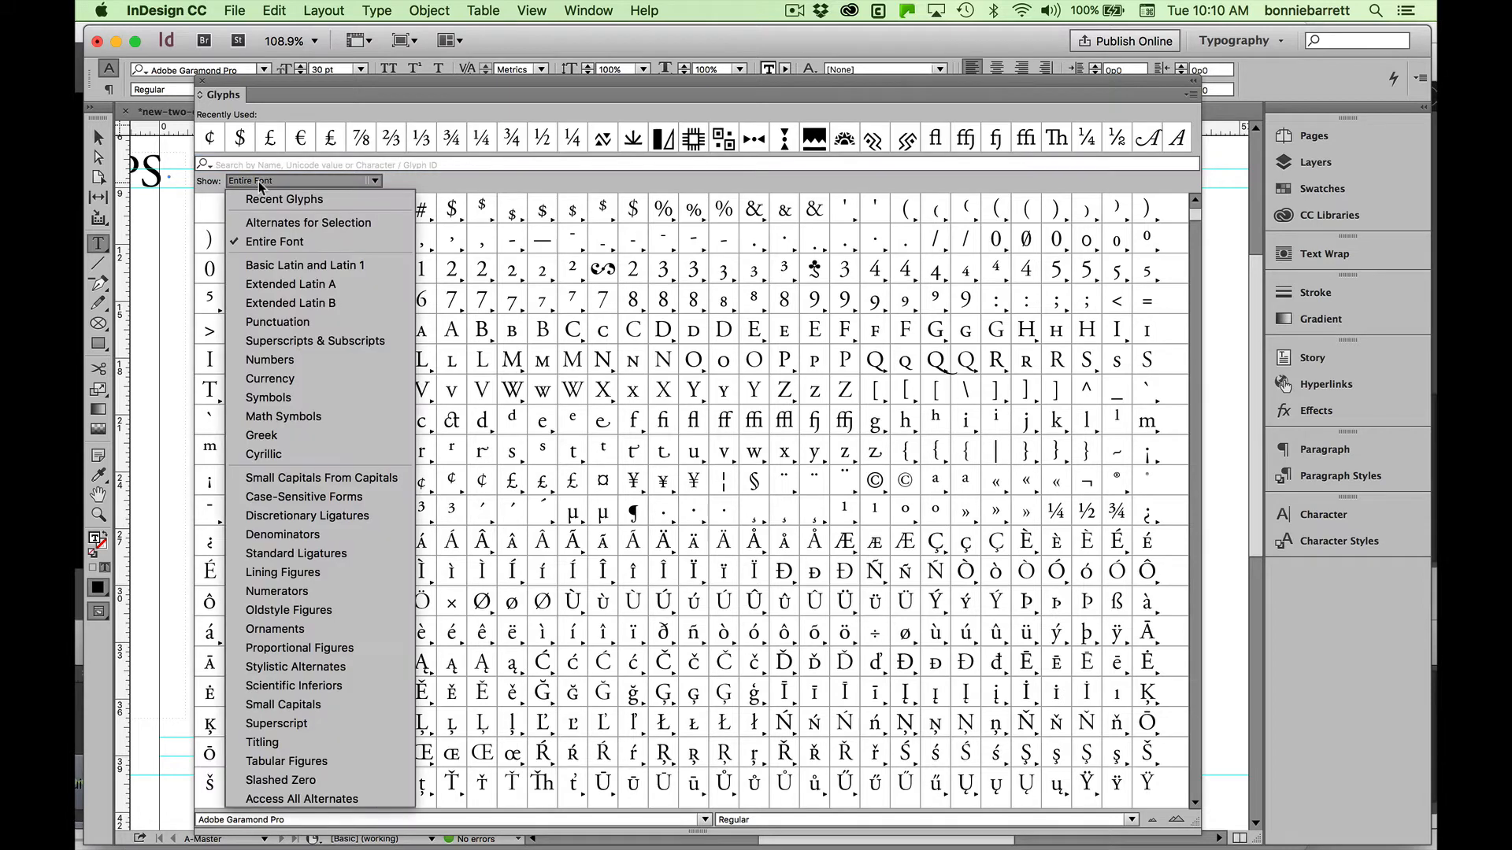
{"action": "left_click", "coordinate": [260, 266]}
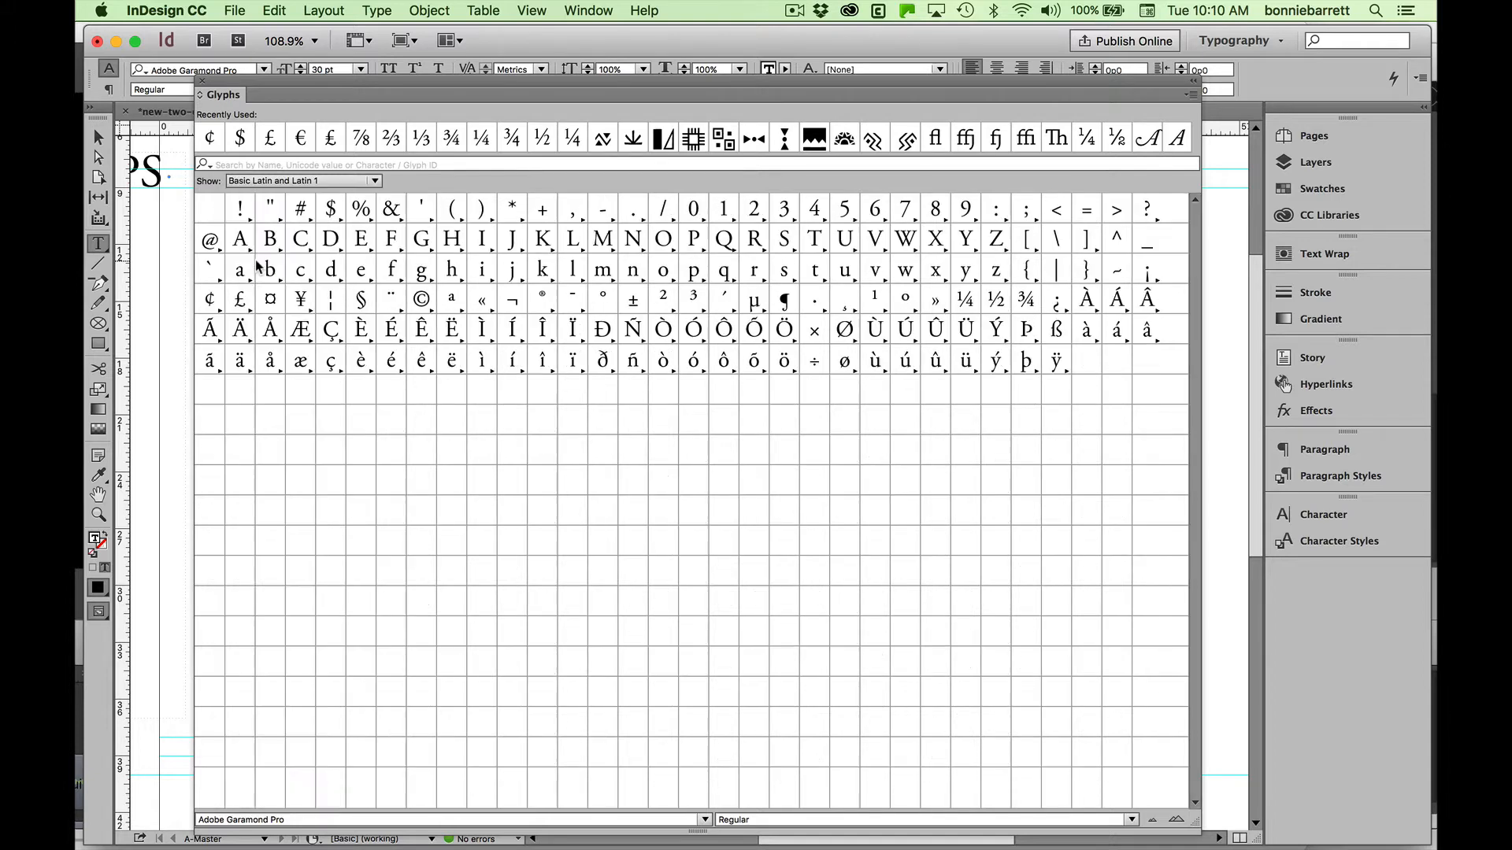
{"action": "left_click_drag", "start_coordinate": [368, 76], "coordinate": [768, 115]}
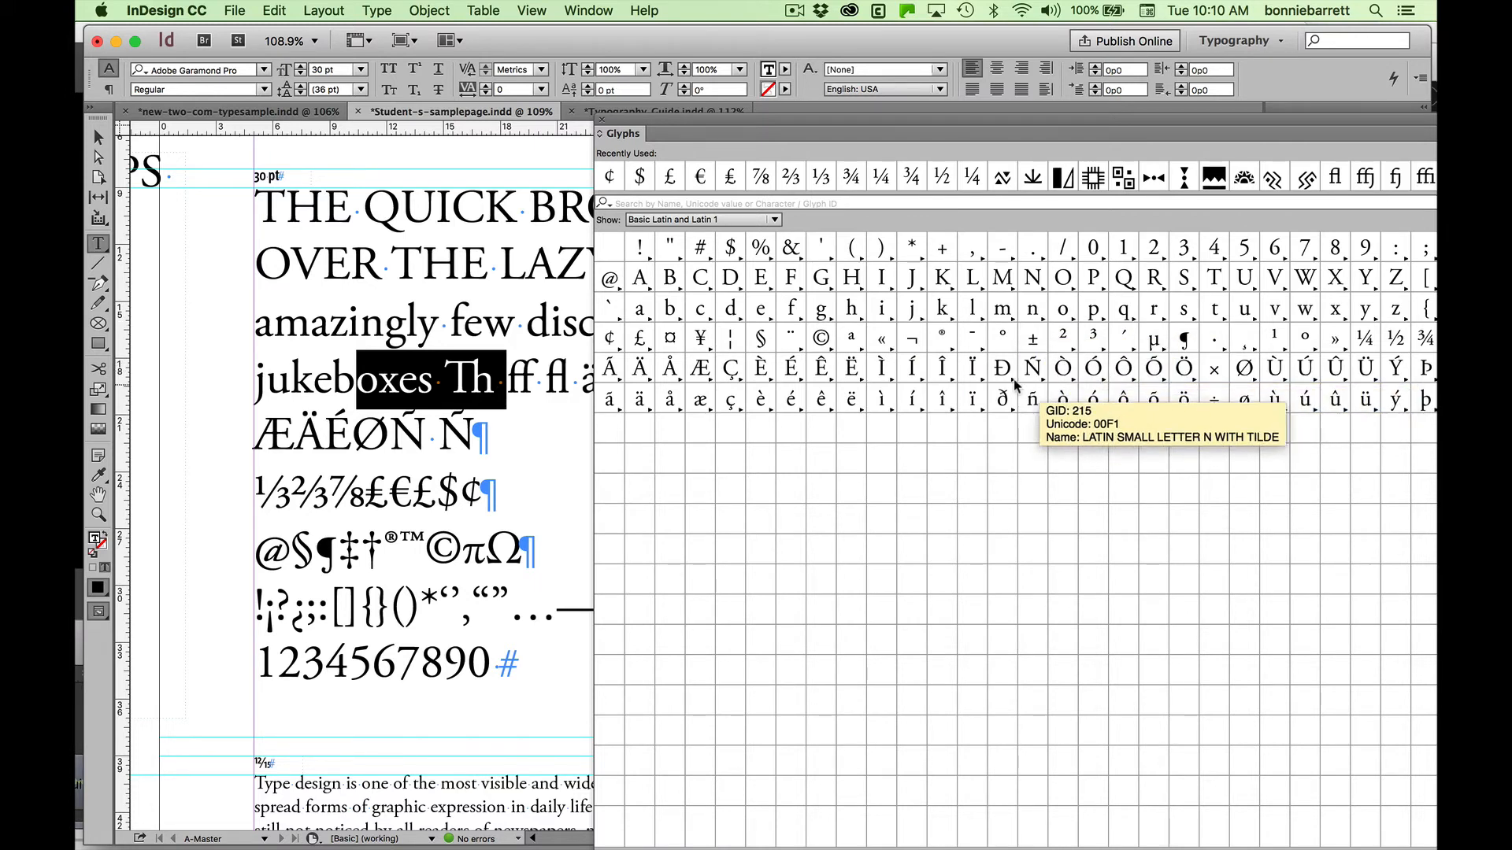
- Show the Numbers glyphs and replace the three fractions in the sample text with ⅜⅝⅞
{"action": "left_click", "coordinate": [741, 222]}
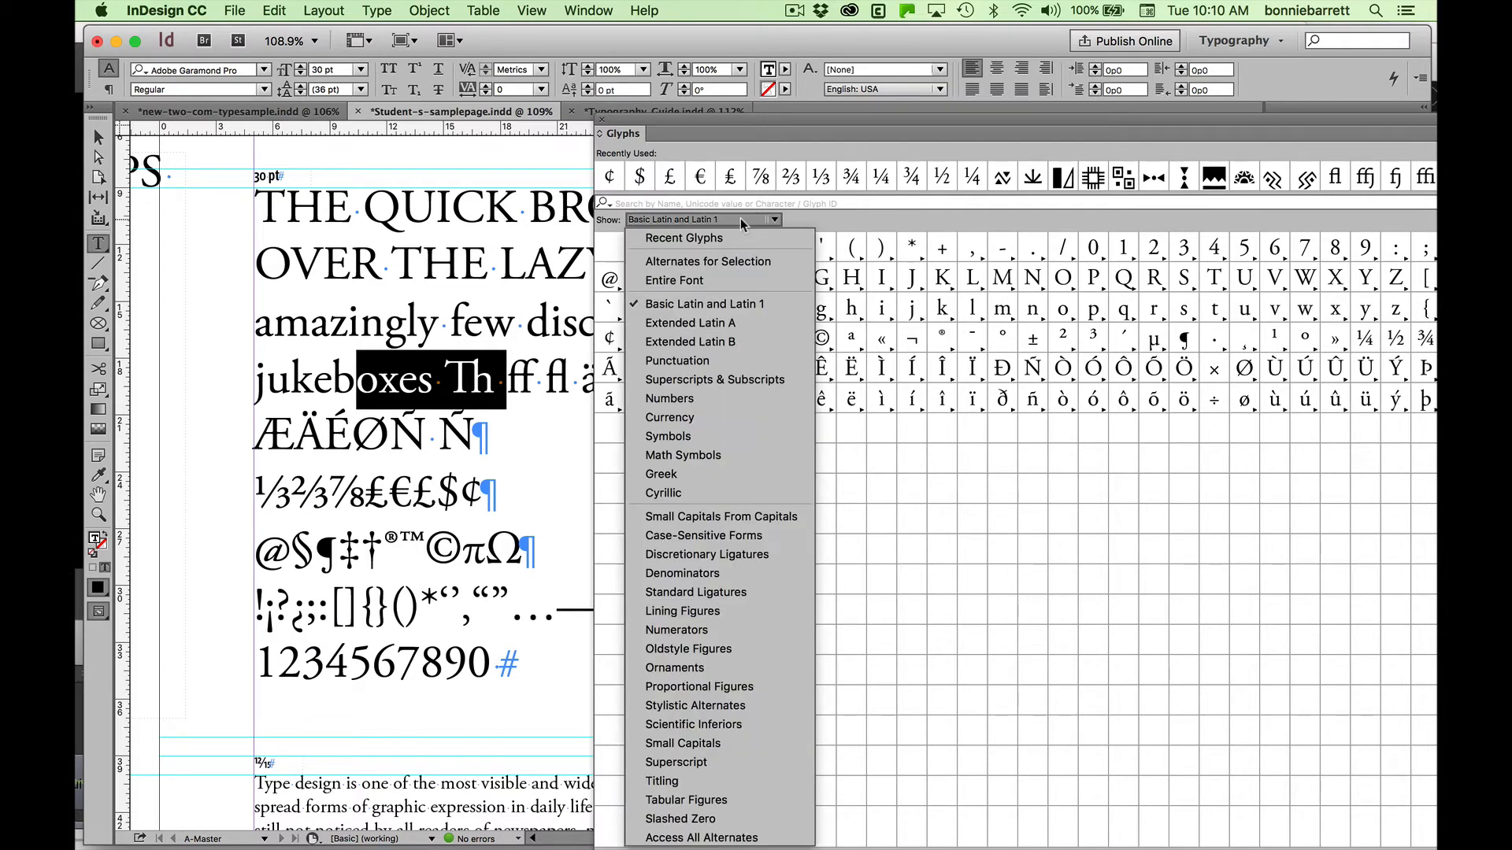
{"action": "left_click", "coordinate": [715, 400]}
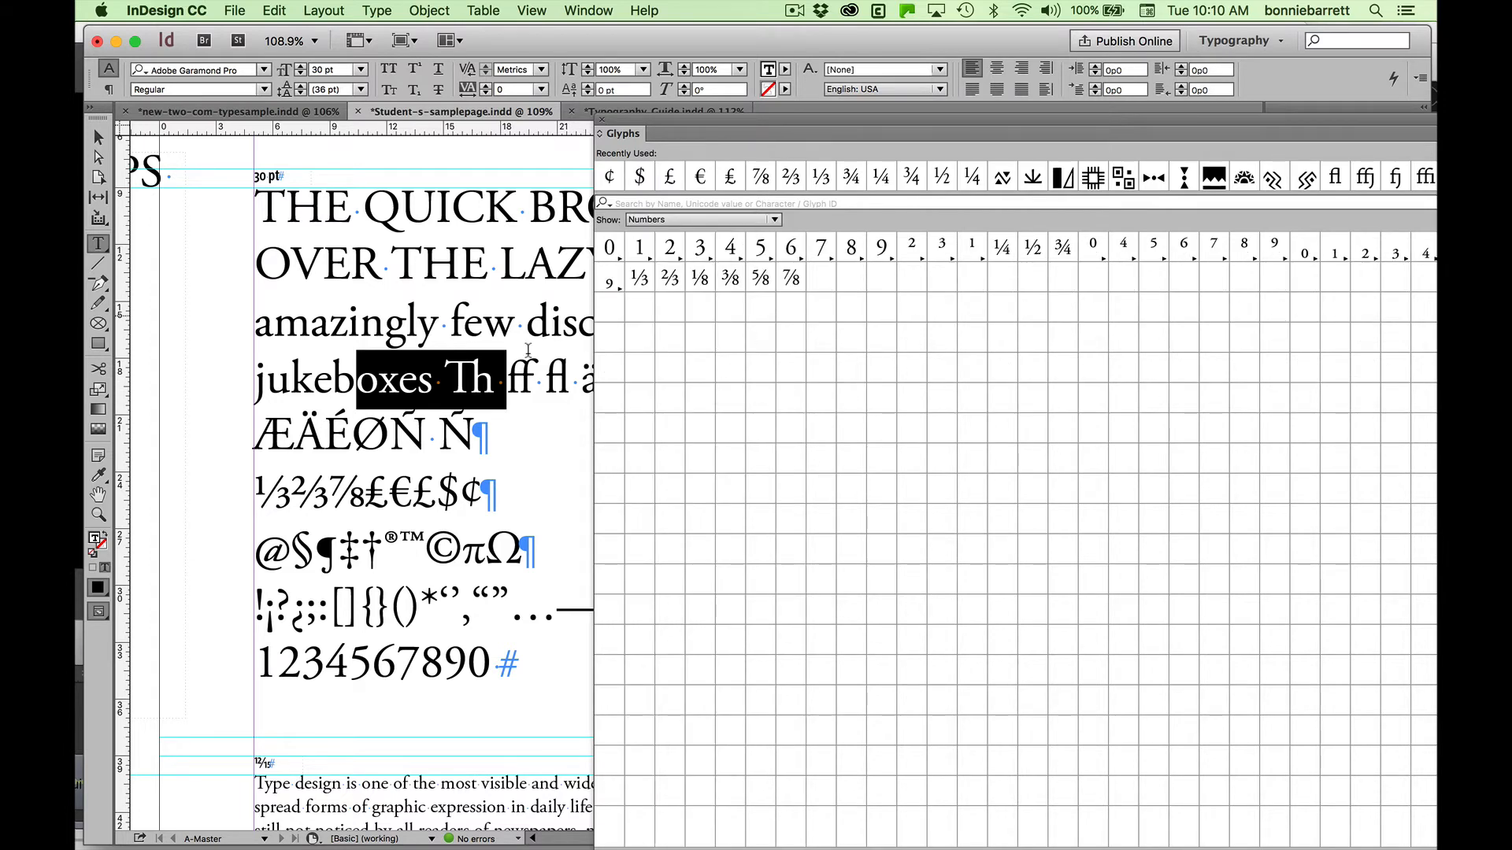
{"action": "left_click", "coordinate": [343, 437]}
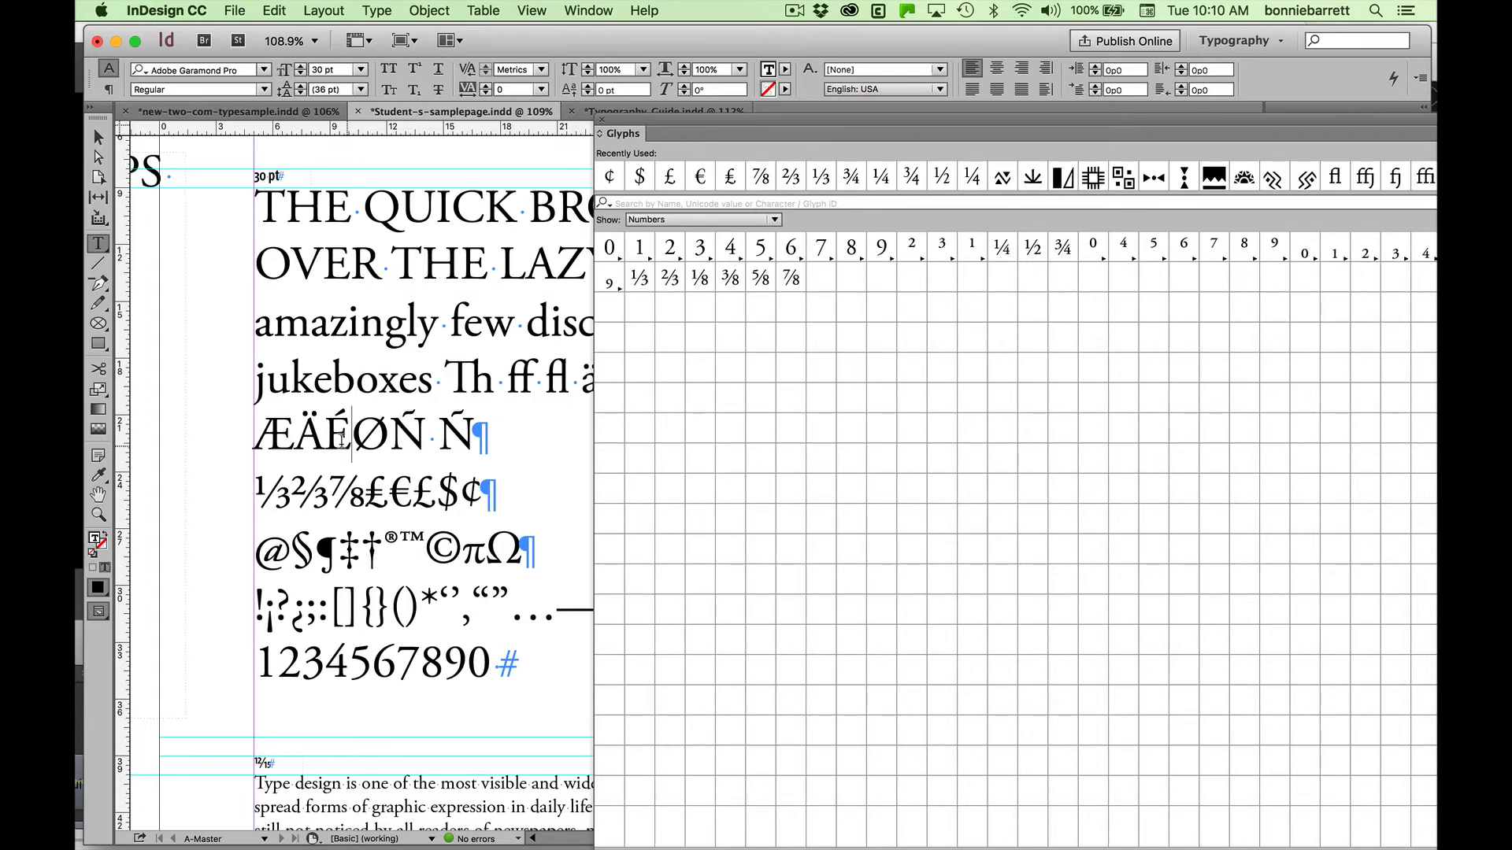
{"action": "left_click", "coordinate": [250, 489]}
{"action": "left_click_drag", "start_coordinate": [250, 486], "coordinate": [357, 483]}
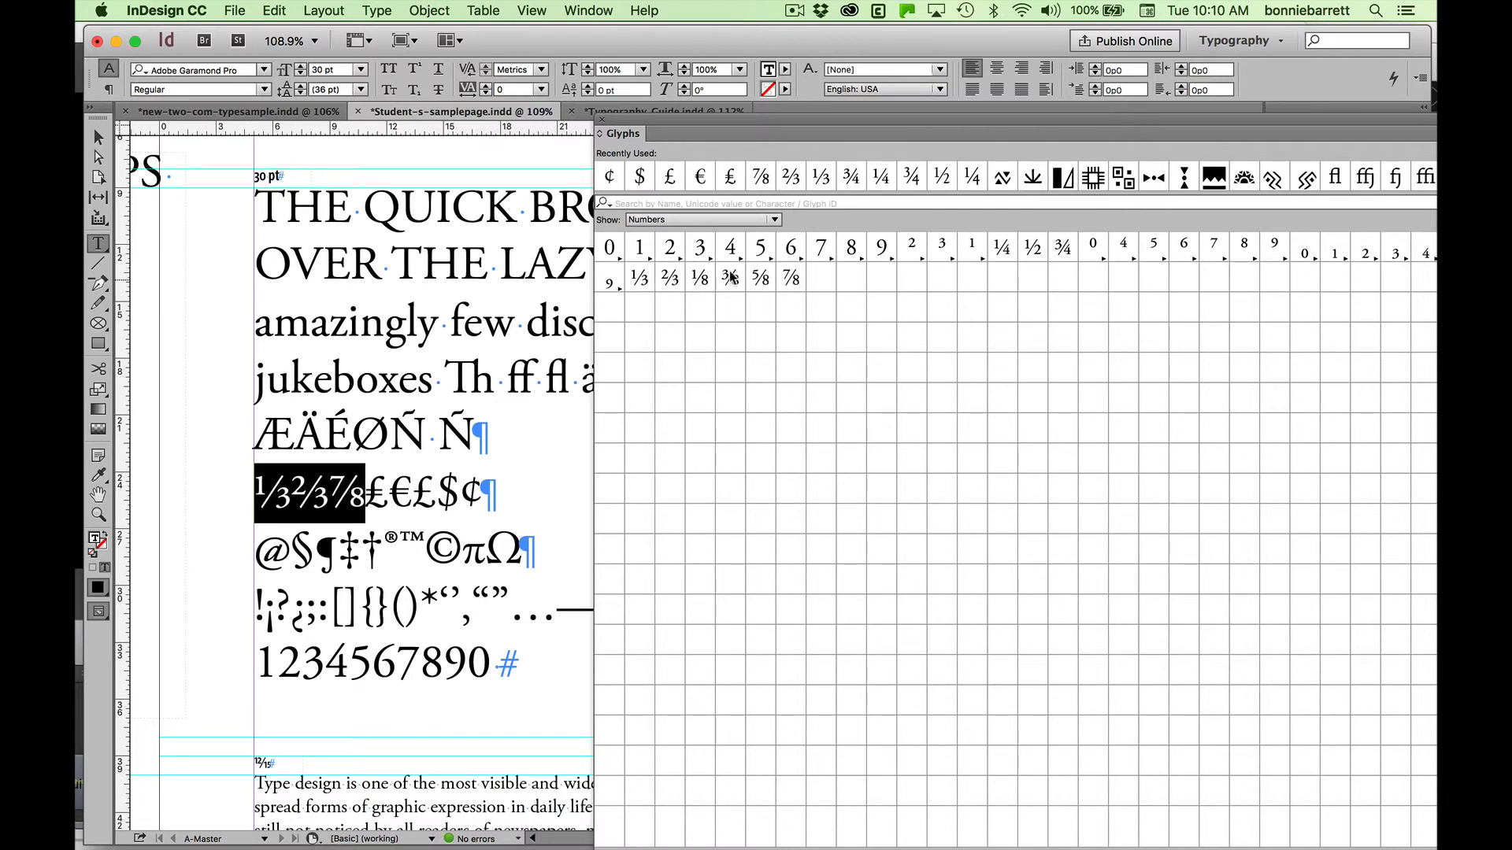
{"action": "left_click_drag", "start_coordinate": [818, 120], "coordinate": [879, 92]}
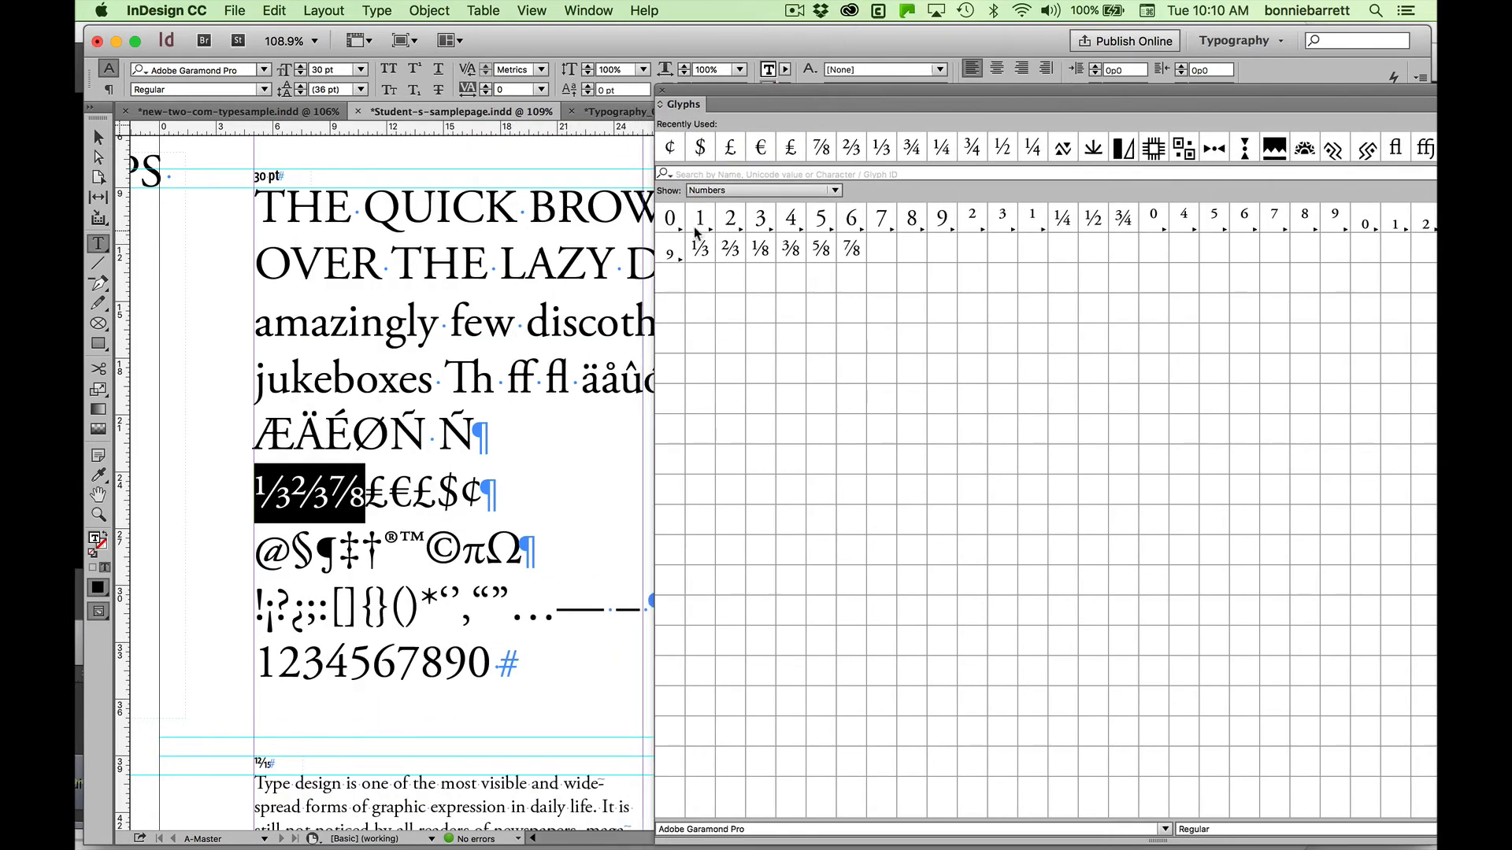
{"action": "double_click", "coordinate": [791, 251]}
{"action": "double_click", "coordinate": [833, 250]}
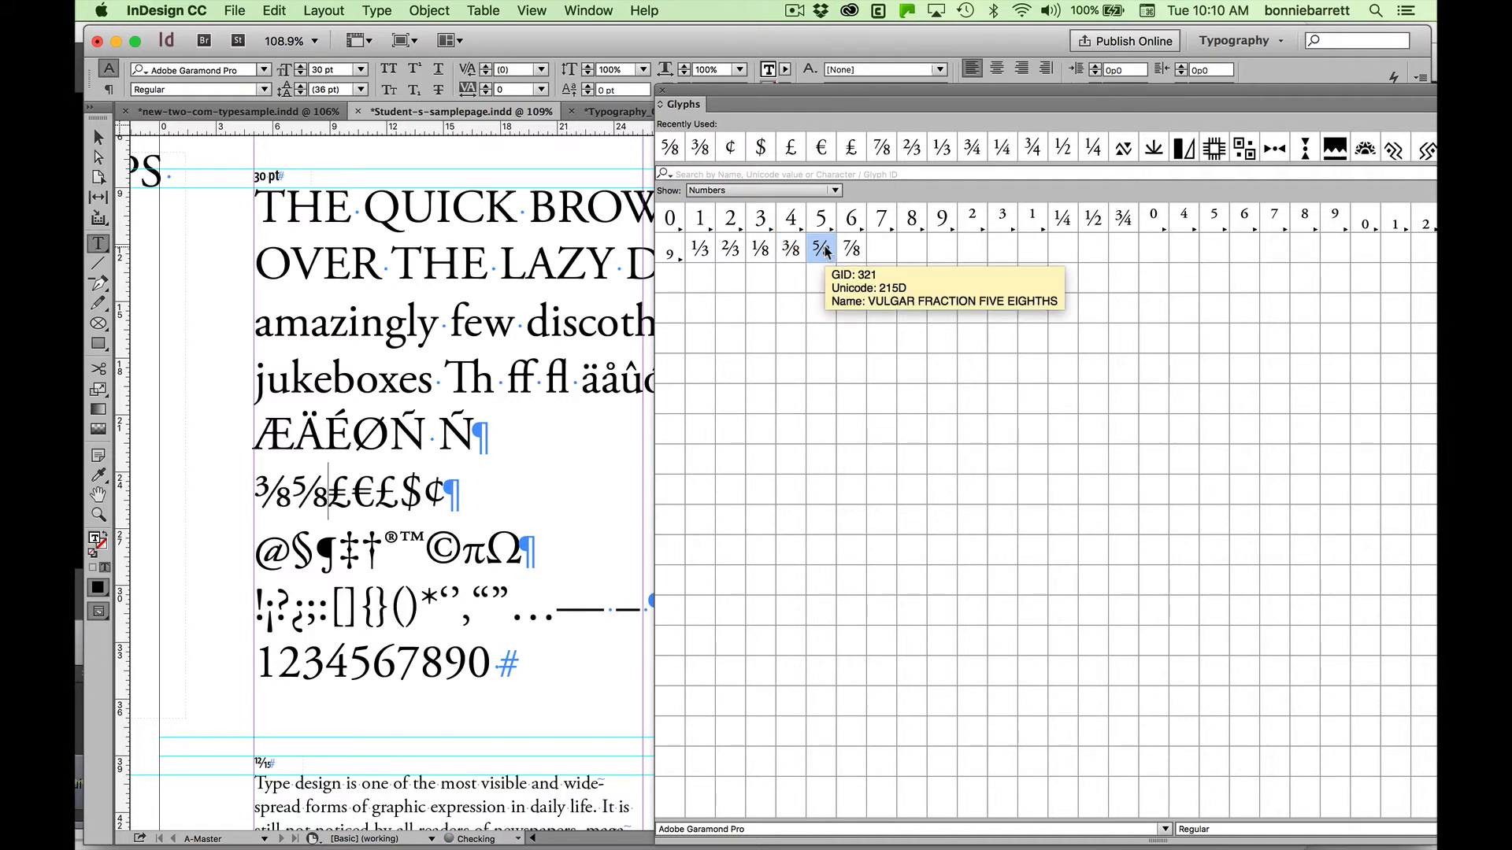
{"action": "left_click", "coordinate": [854, 250]}
{"action": "double_click", "coordinate": [855, 251]}
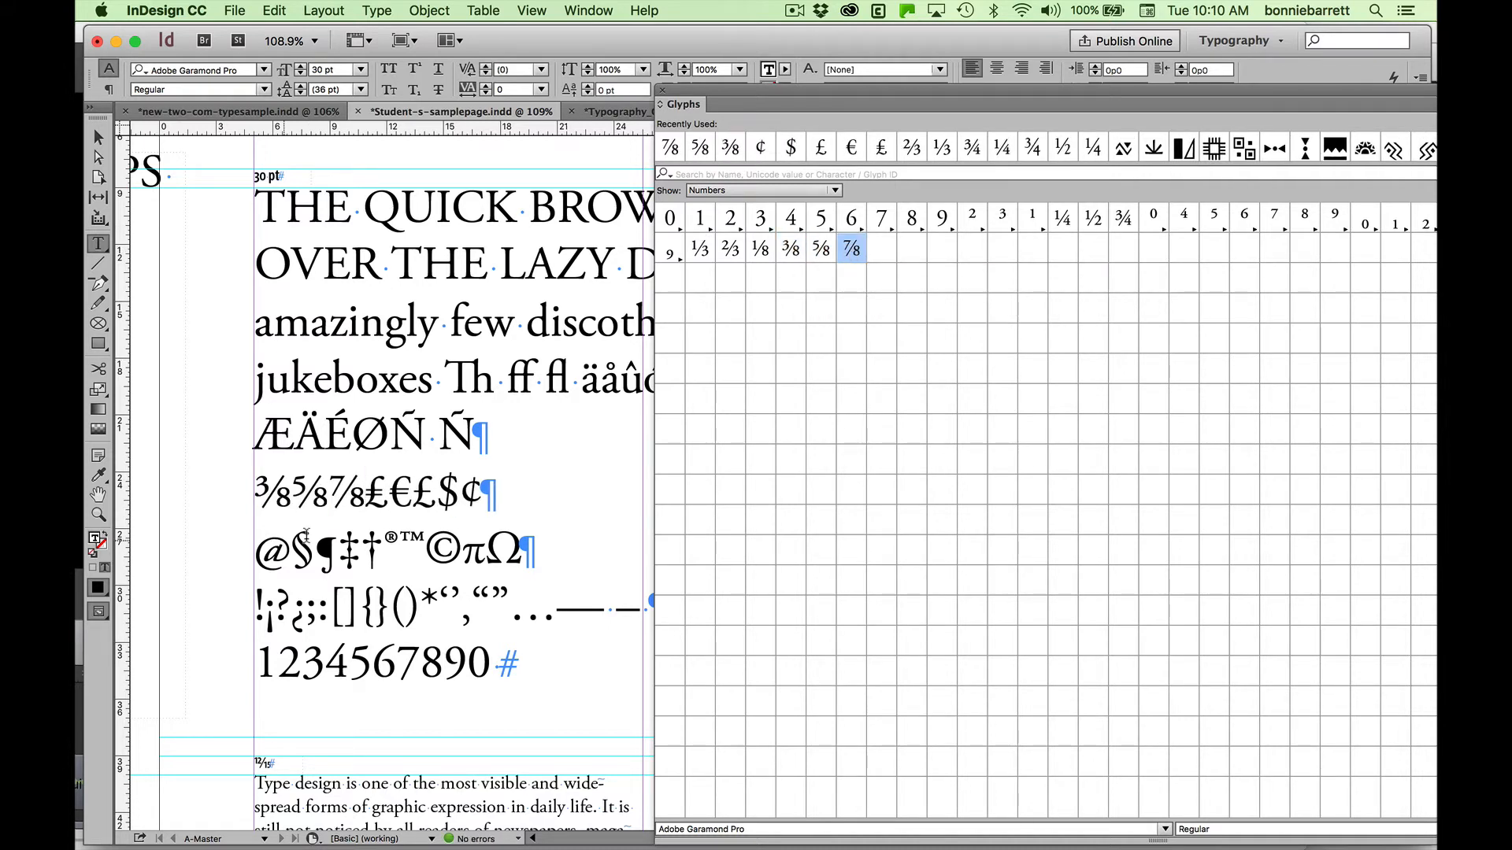
- Show the Currency glyphs and replace the five currency symbols after the fractions with ₡₤€
{"action": "left_click", "coordinate": [730, 191]}
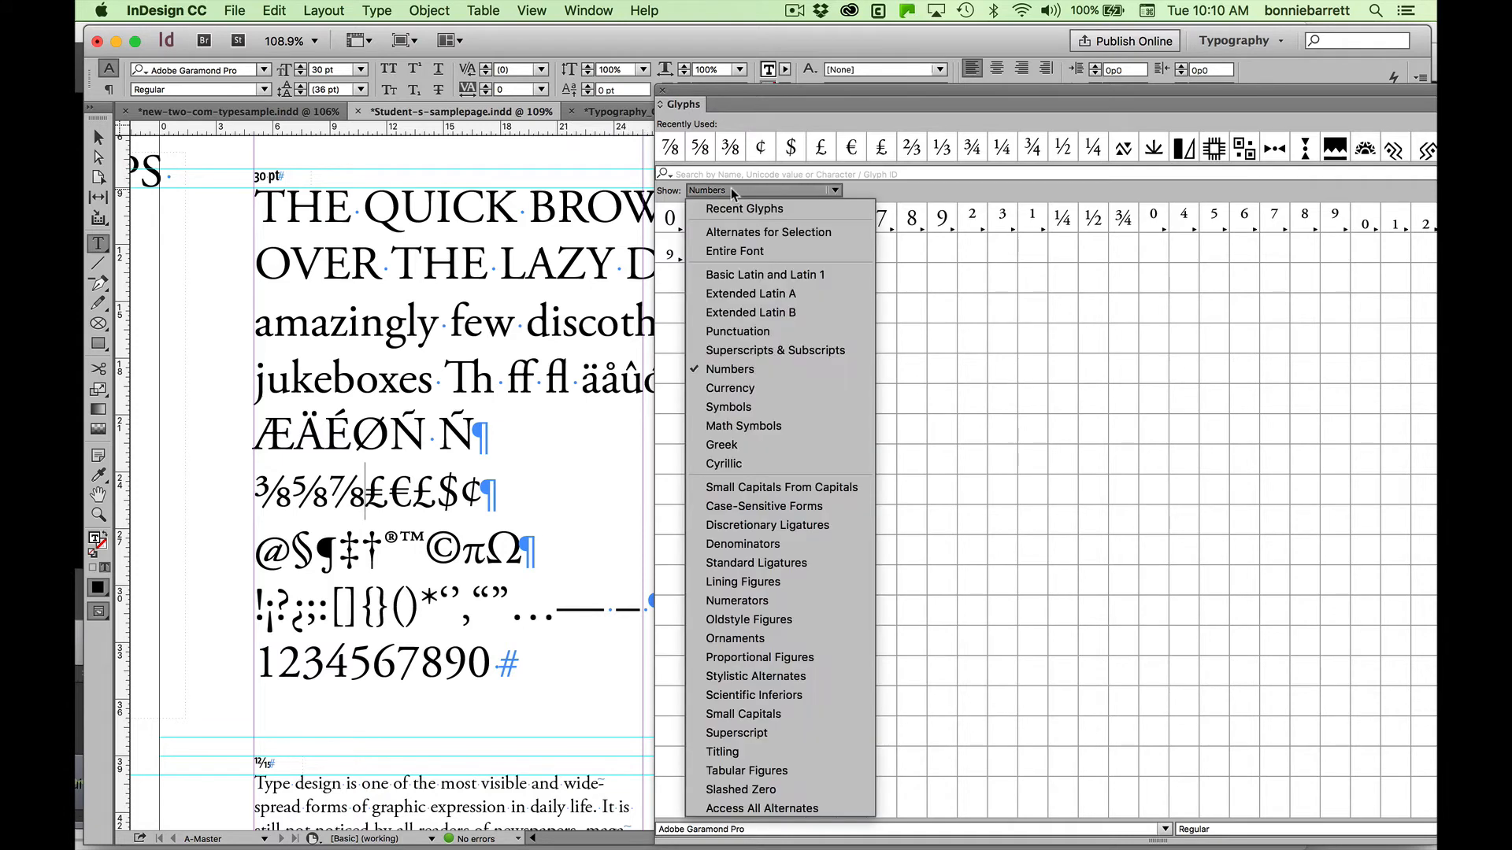
{"action": "left_click", "coordinate": [718, 386]}
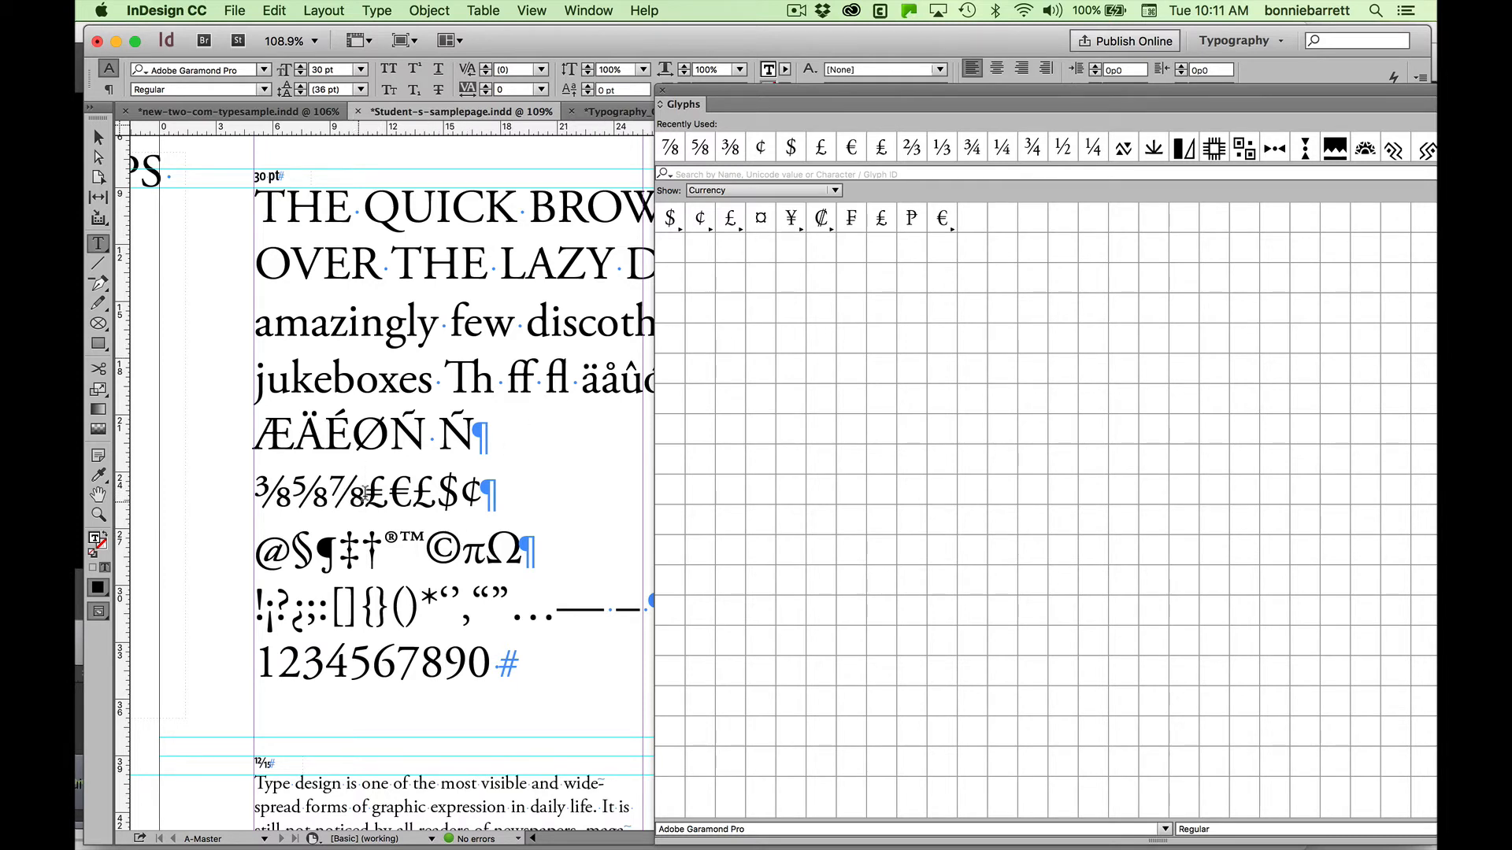
{"action": "left_click_drag", "start_coordinate": [363, 490], "coordinate": [483, 491]}
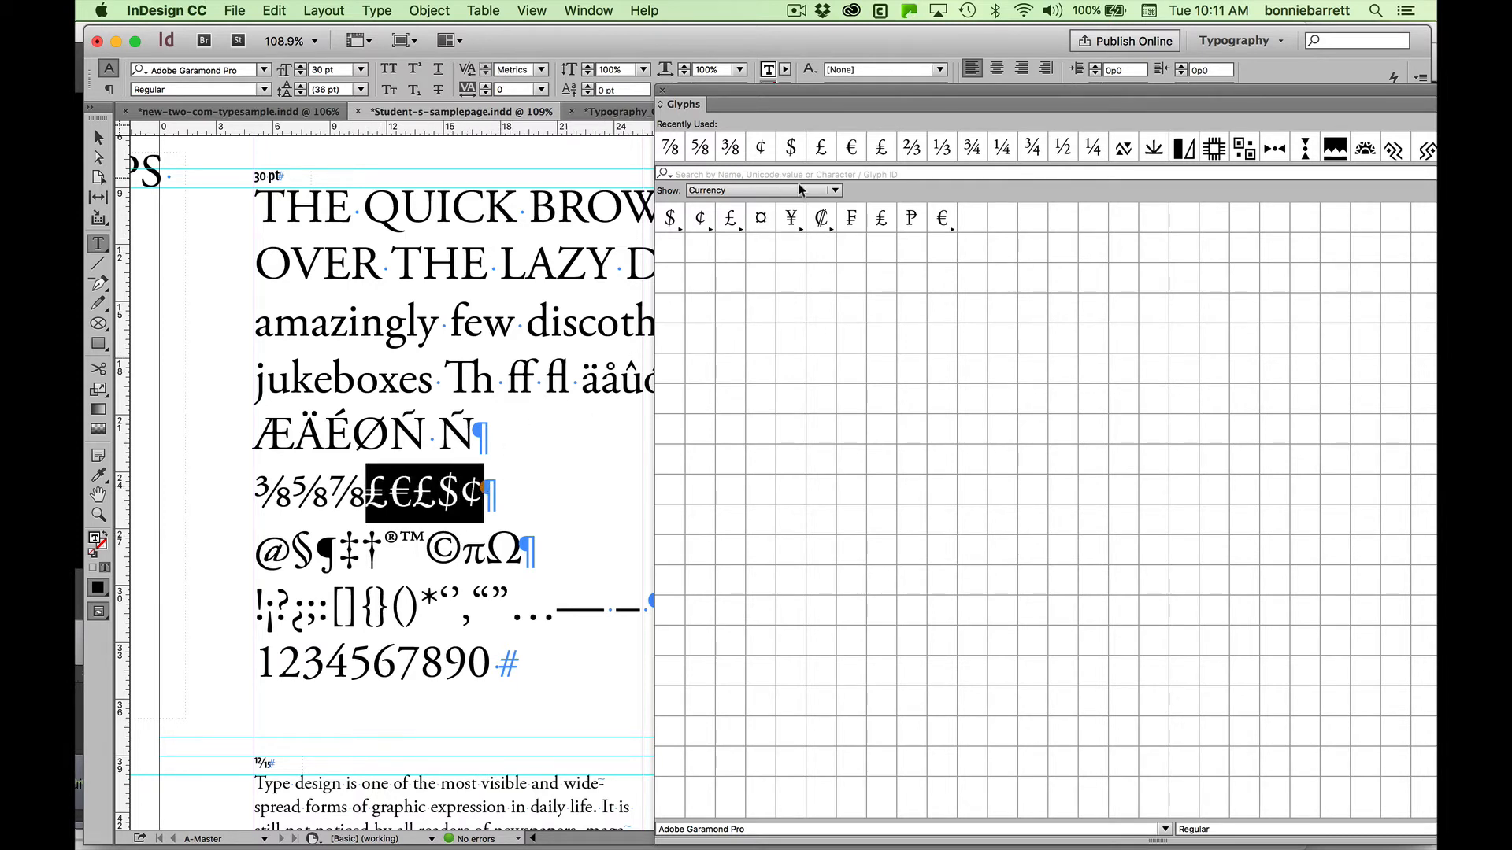
{"action": "double_click", "coordinate": [822, 218]}
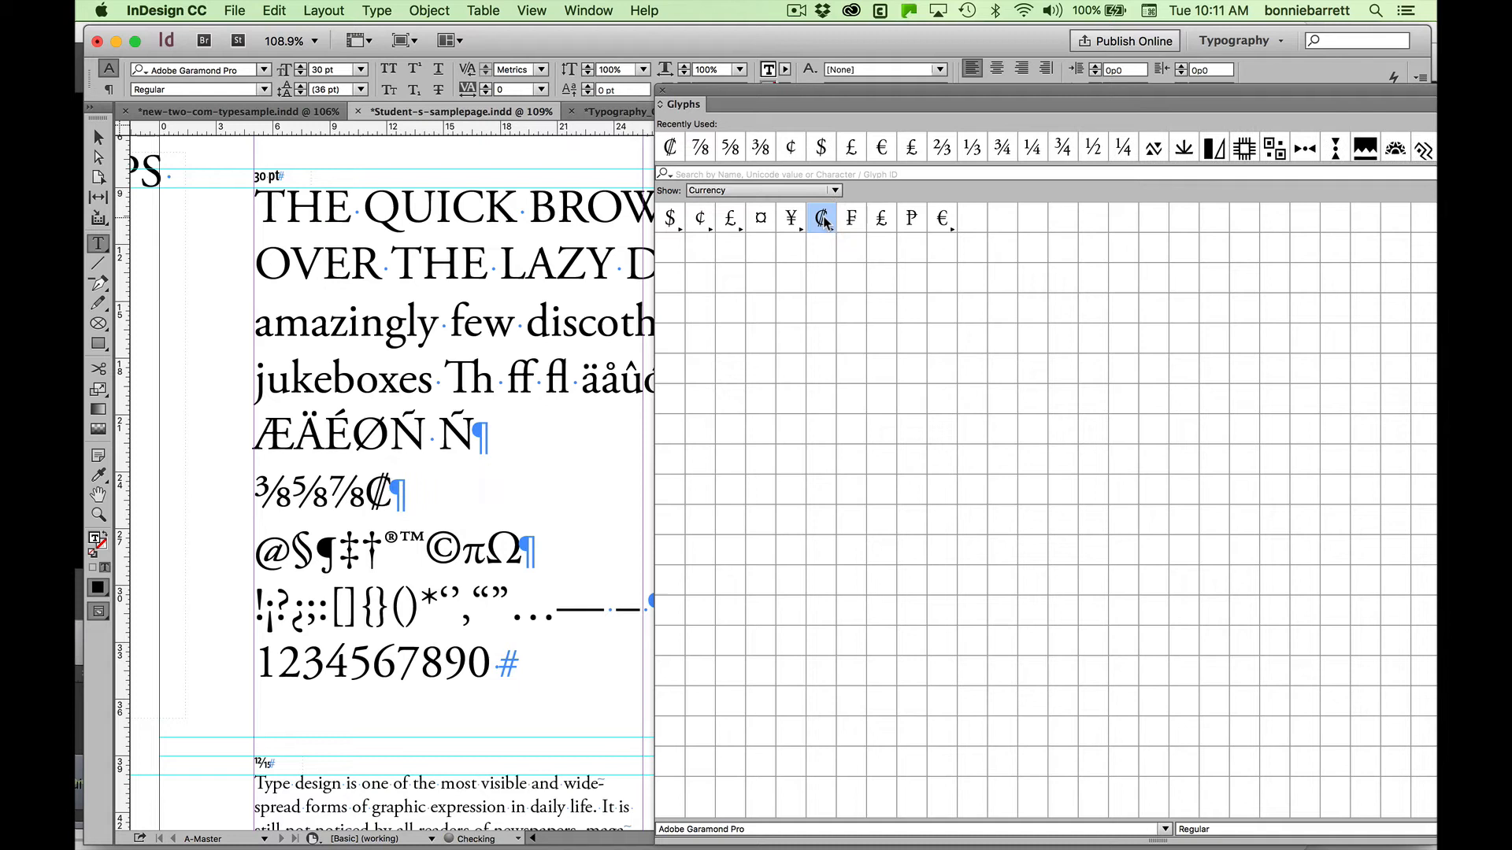
{"action": "double_click", "coordinate": [882, 218]}
{"action": "double_click", "coordinate": [942, 219]}
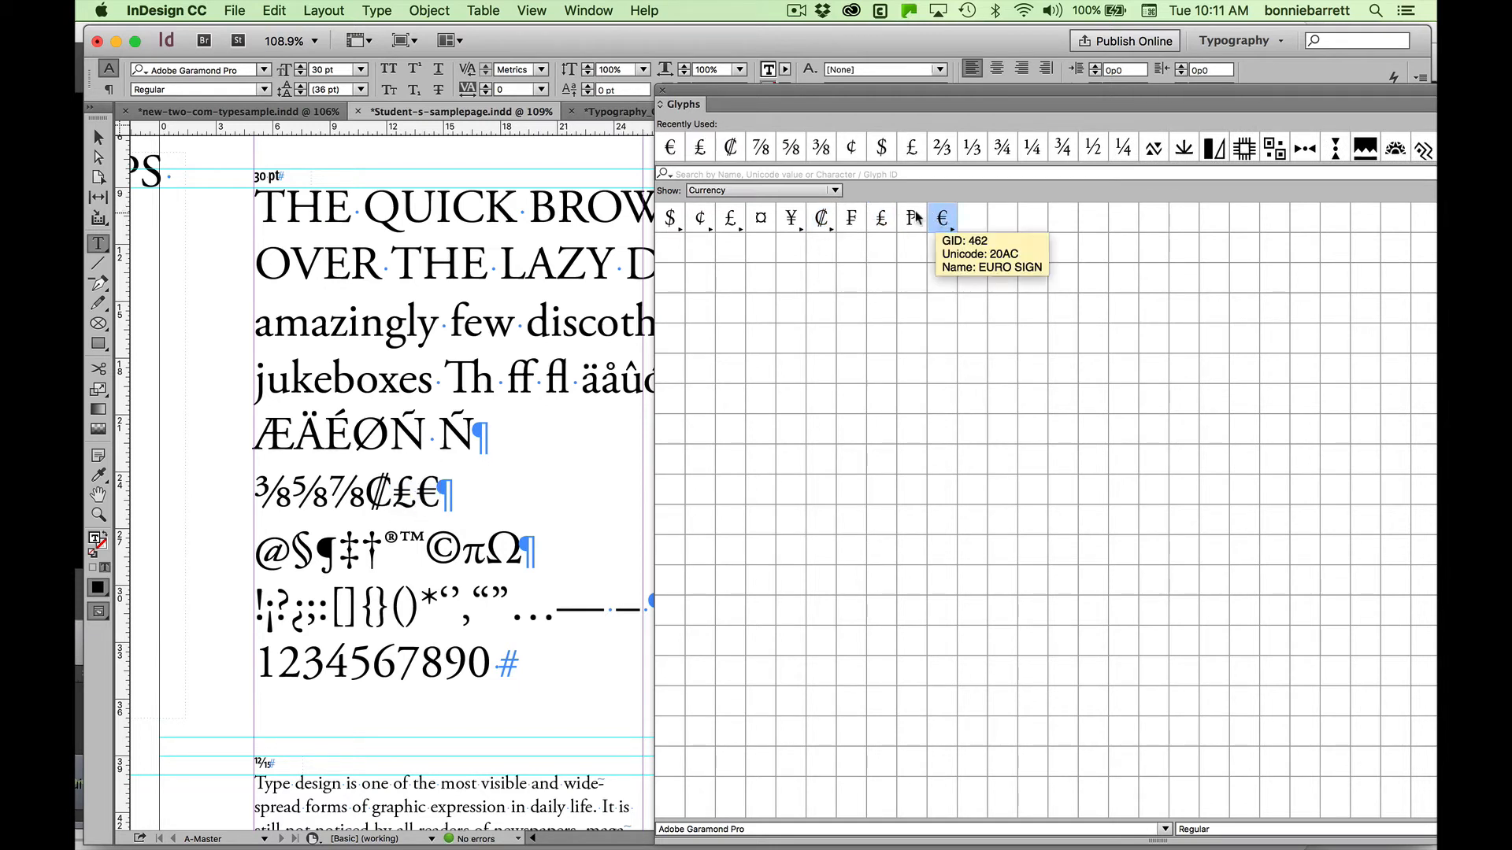
- Show the Symbols glyphs and move the Glyphs panel aside to uncover the sample text
{"action": "left_click", "coordinate": [733, 190]}
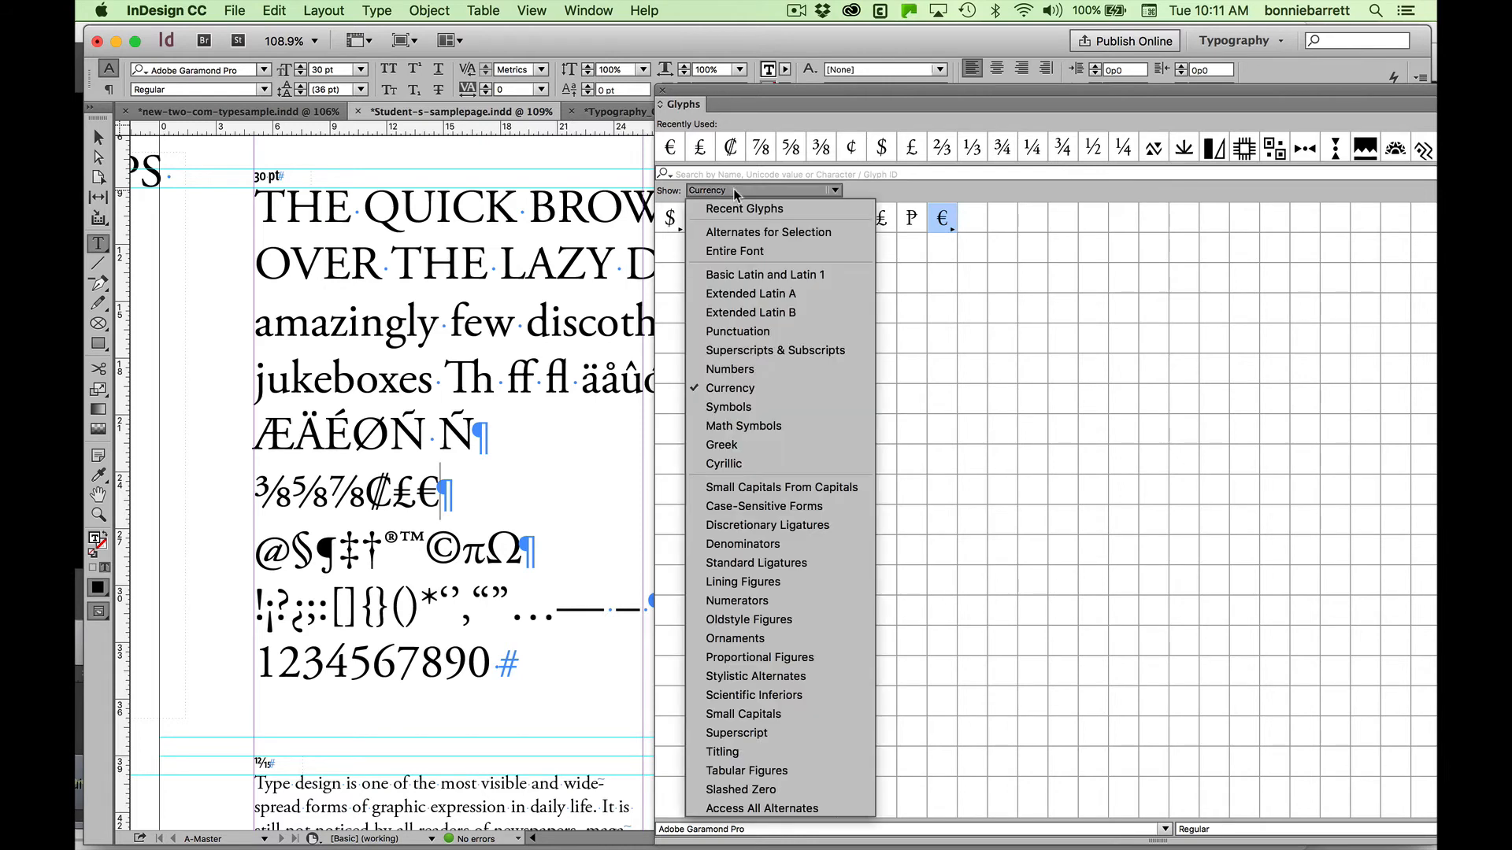
{"action": "left_click", "coordinate": [722, 407]}
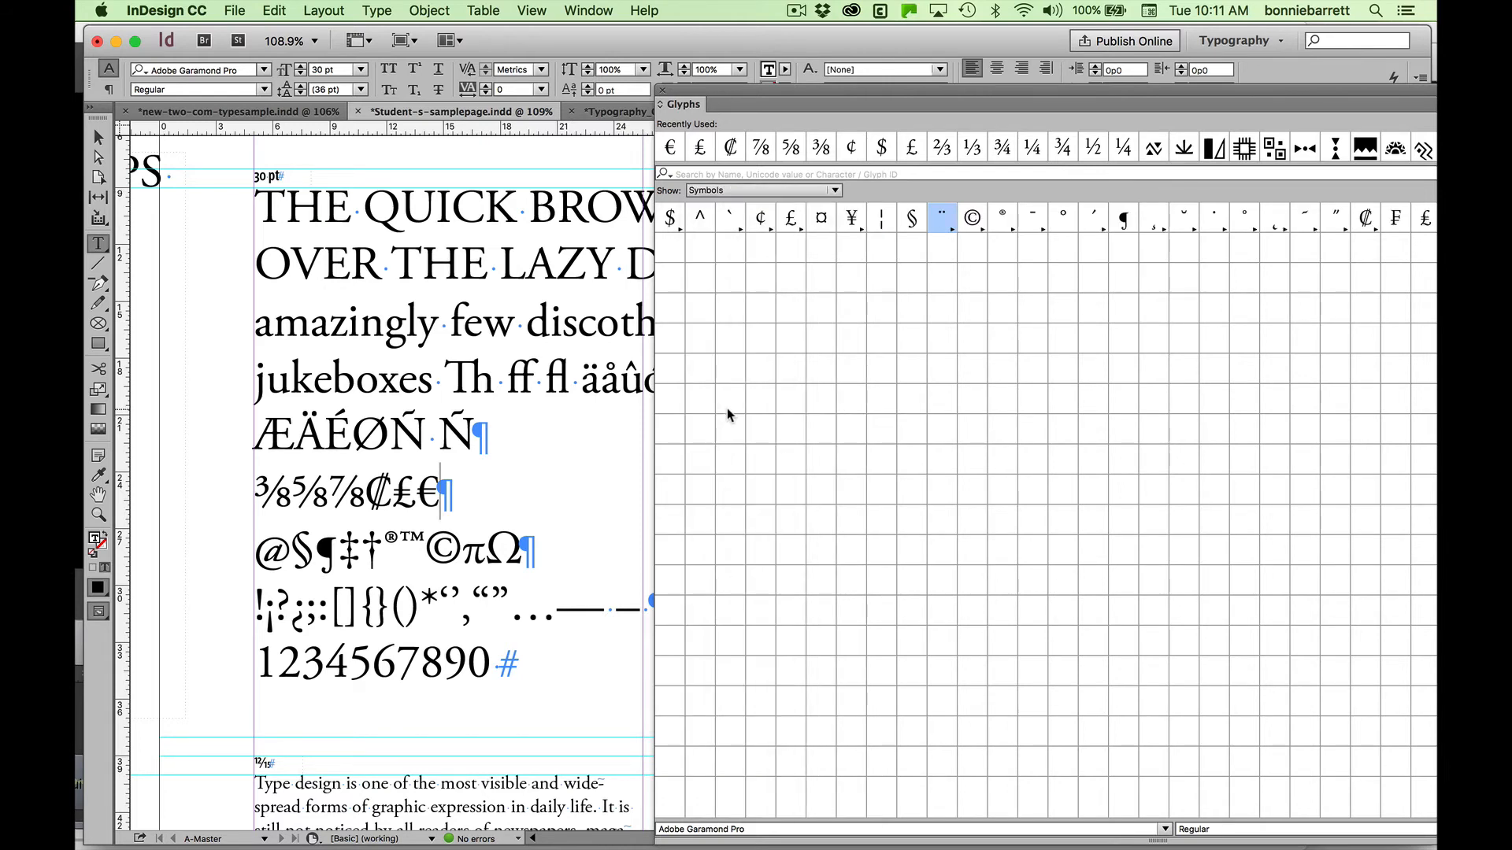
{"action": "left_click_drag", "start_coordinate": [1056, 90], "coordinate": [982, 98]}
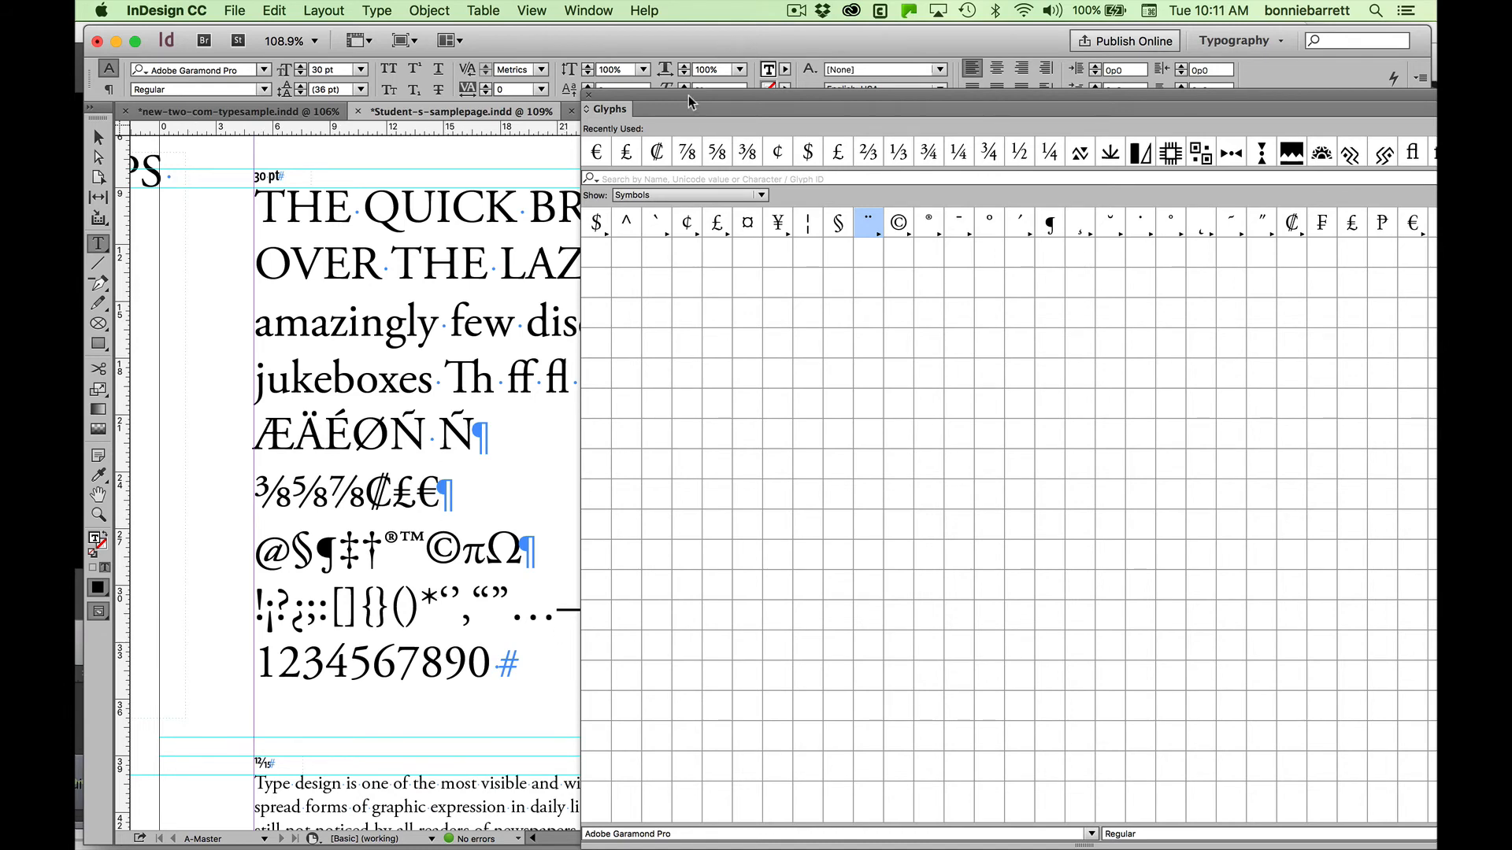
{"action": "left_click_drag", "start_coordinate": [688, 96], "coordinate": [924, 92]}
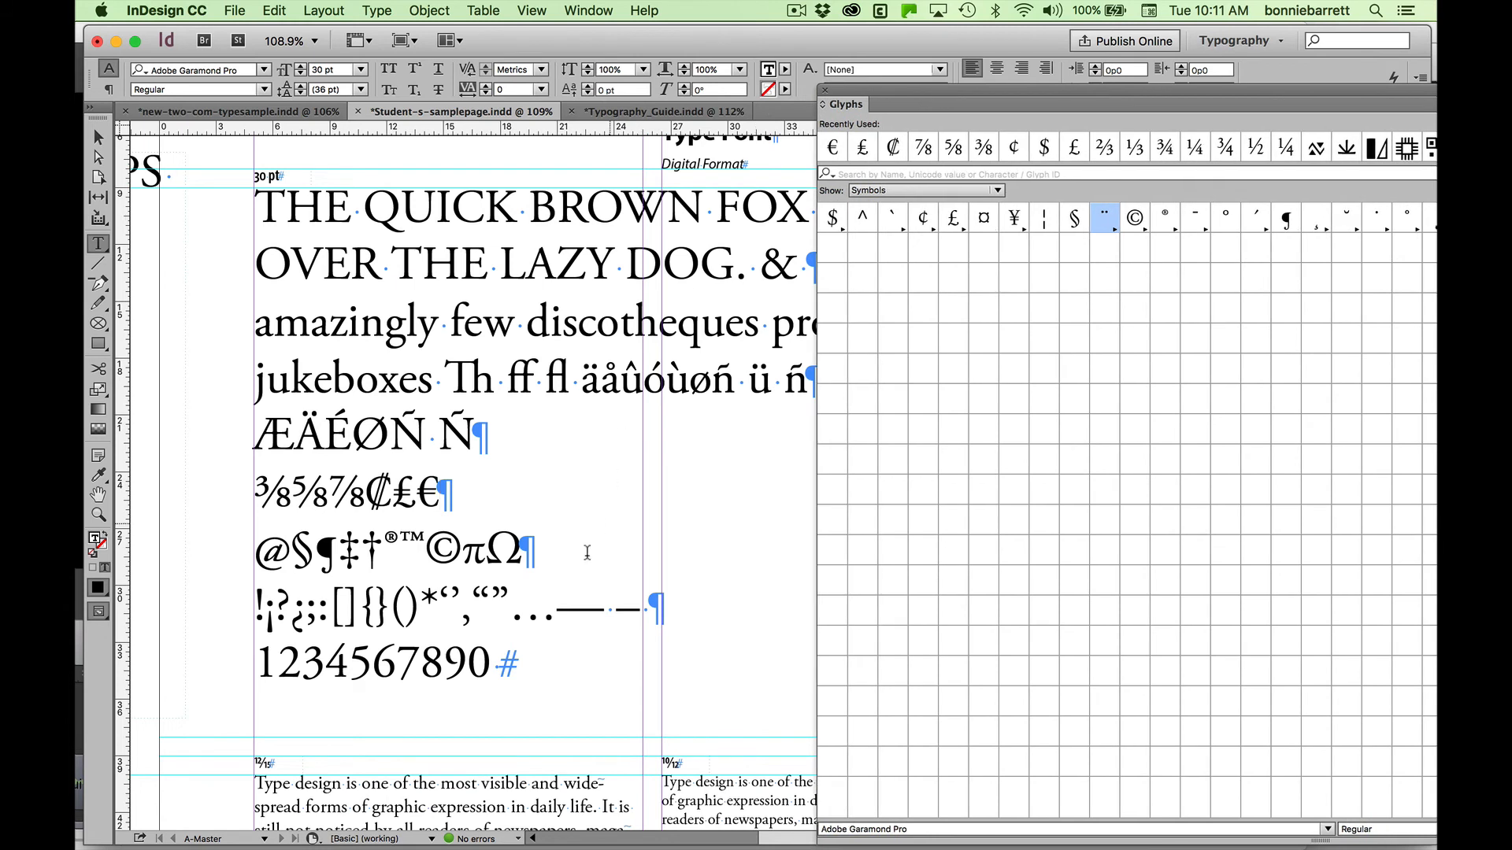
- Examine the dashes and the ellipsis at the end of the punctuation line in the sample text
{"action": "left_click_drag", "start_coordinate": [551, 607], "coordinate": [632, 600]}
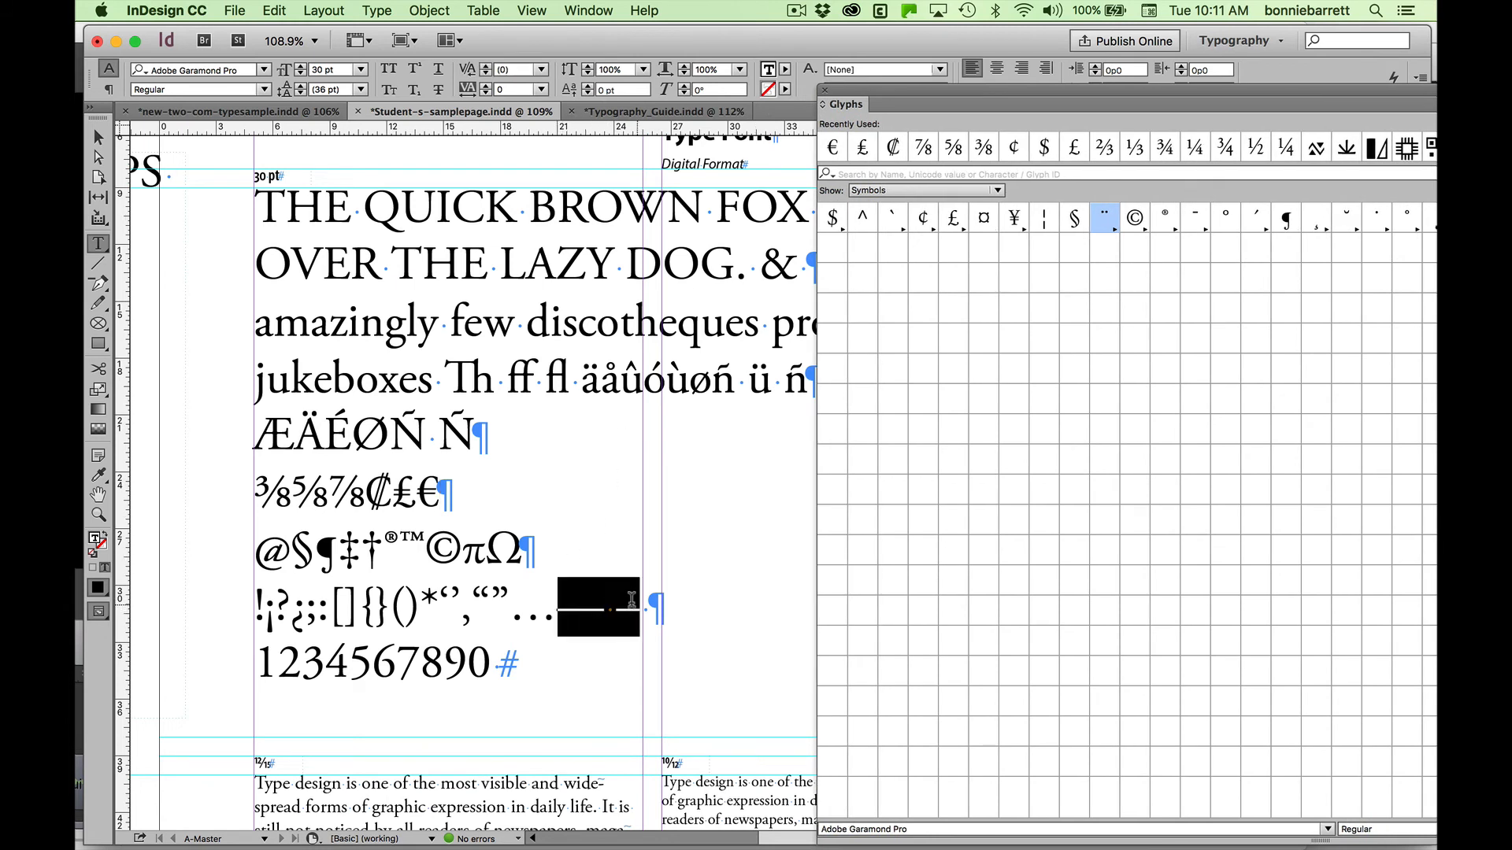
{"action": "left_click", "coordinate": [509, 608]}
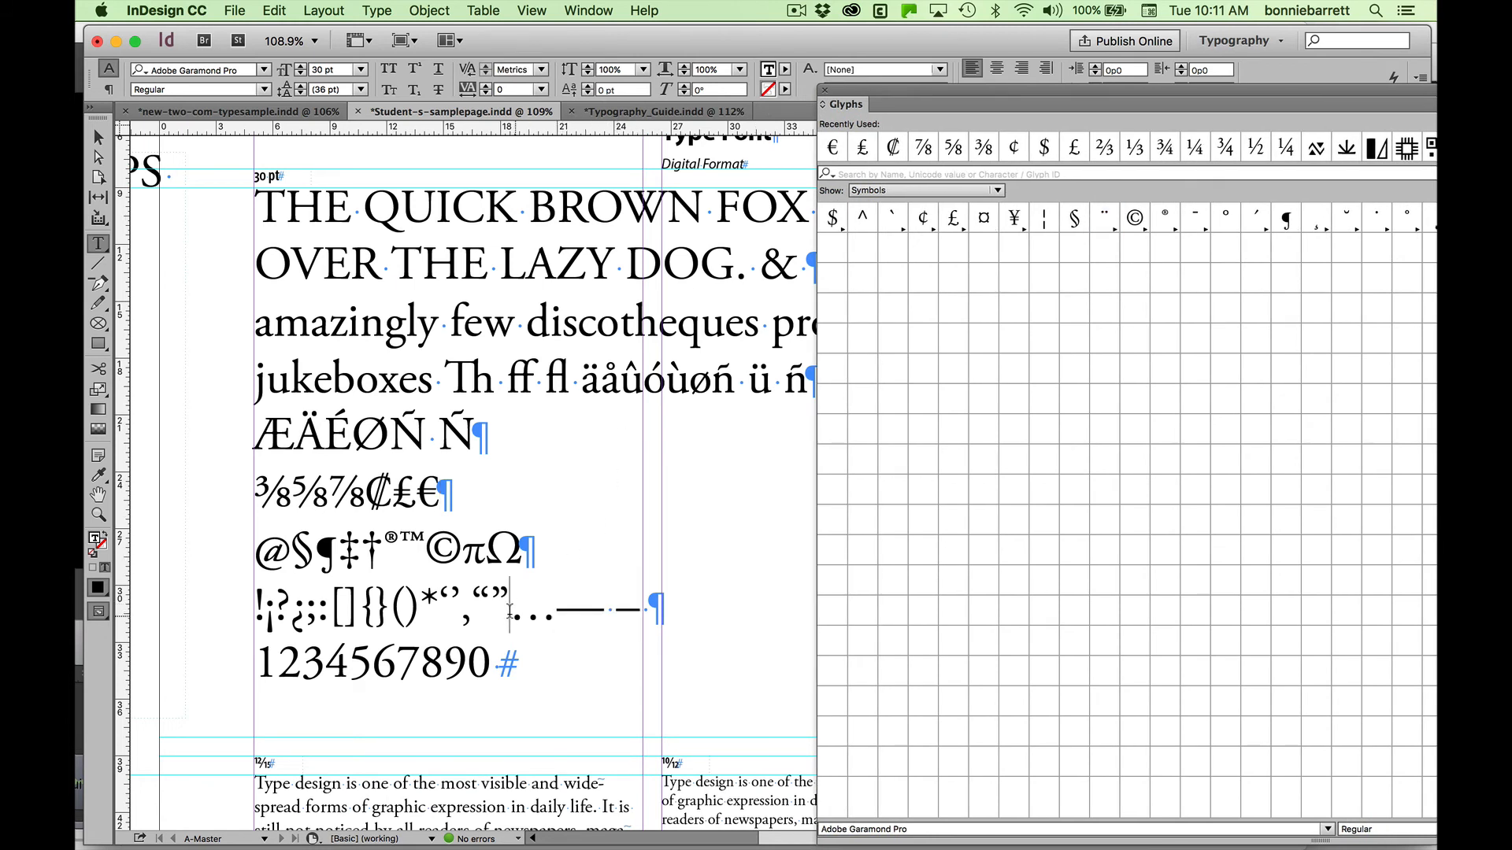
{"action": "left_click_drag", "start_coordinate": [509, 608], "coordinate": [542, 608]}
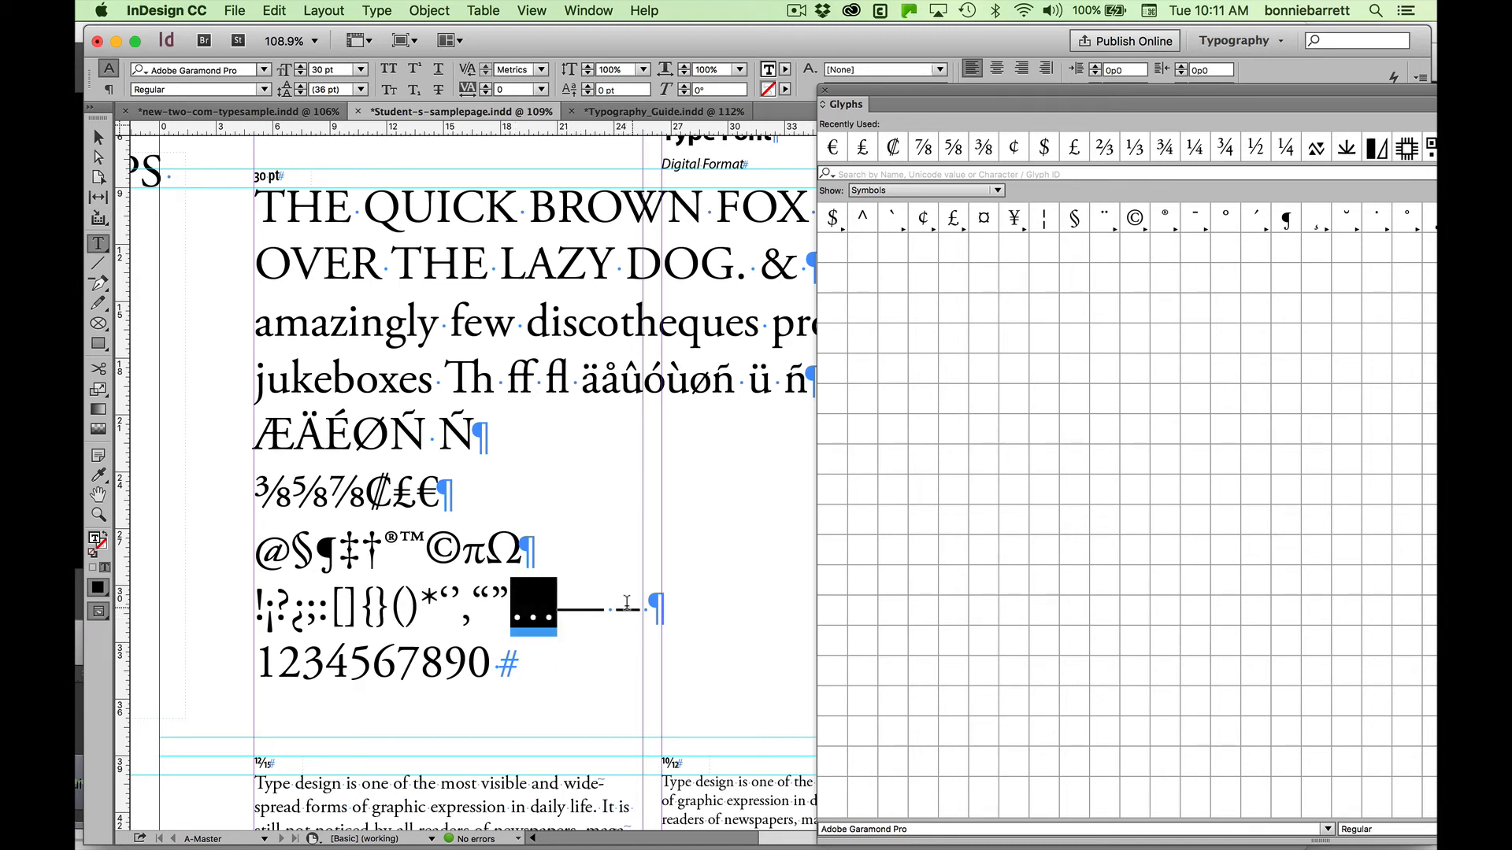
{"action": "left_click", "coordinate": [555, 531]}
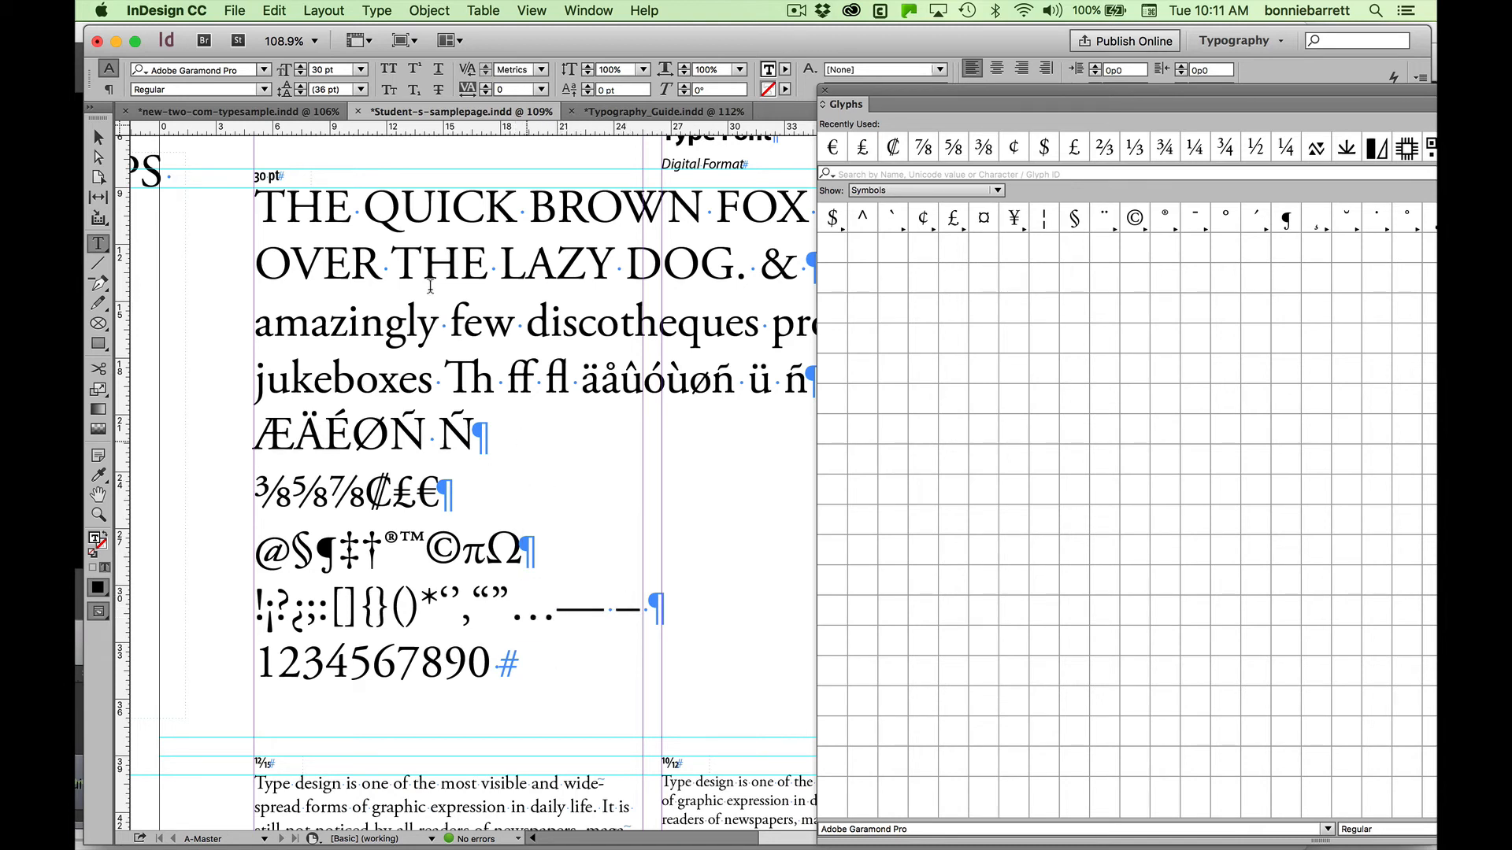
- Review the insertable symbols, markers, hyphens and dashes, and white spaces, and close the Glyphs panel
{"action": "left_click", "coordinate": [375, 12]}
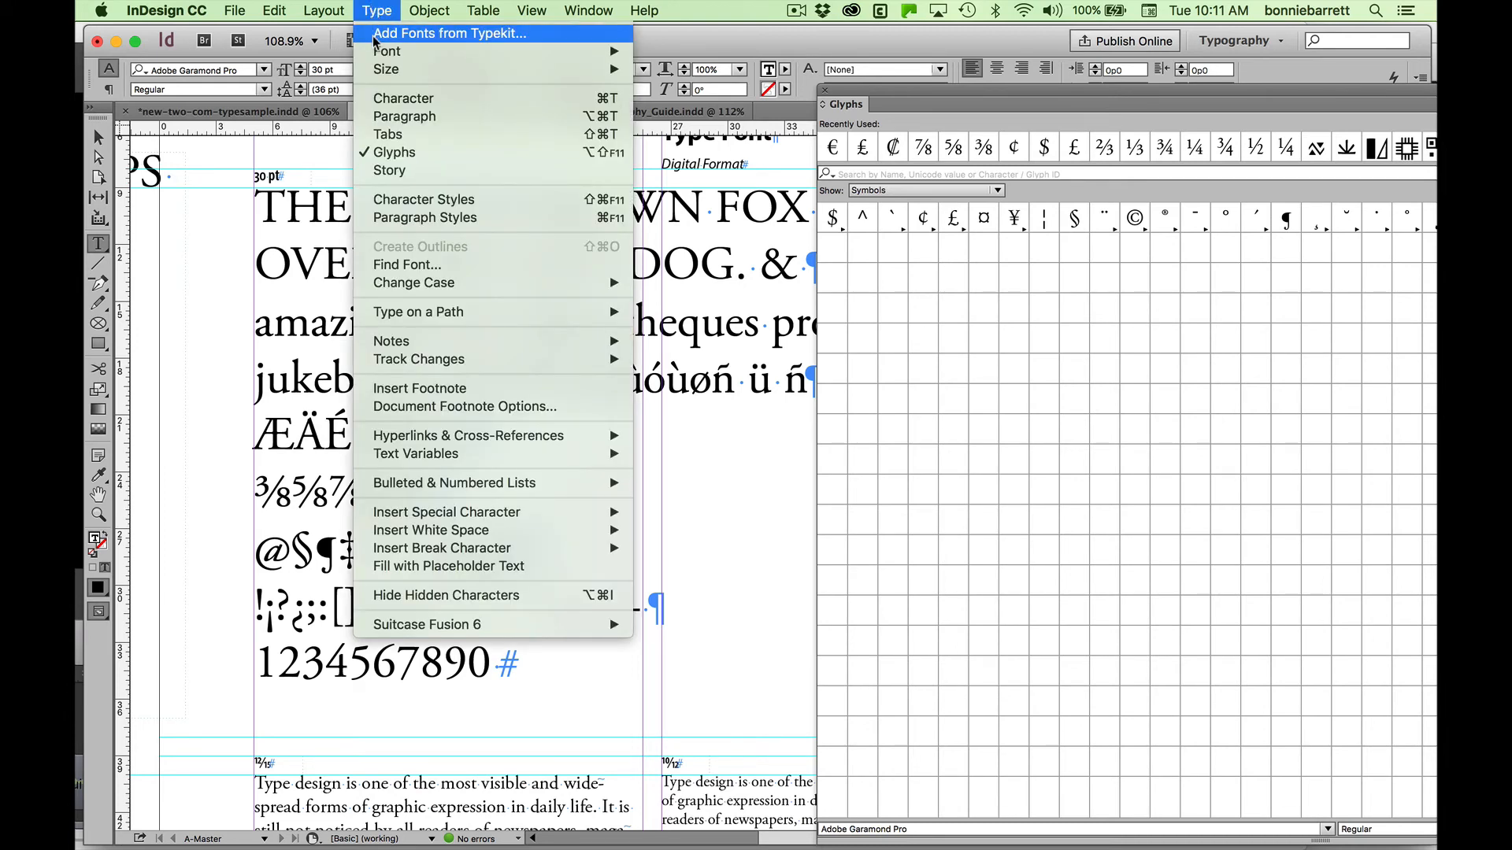
{"action": "mouse_move", "coordinate": [519, 514]}
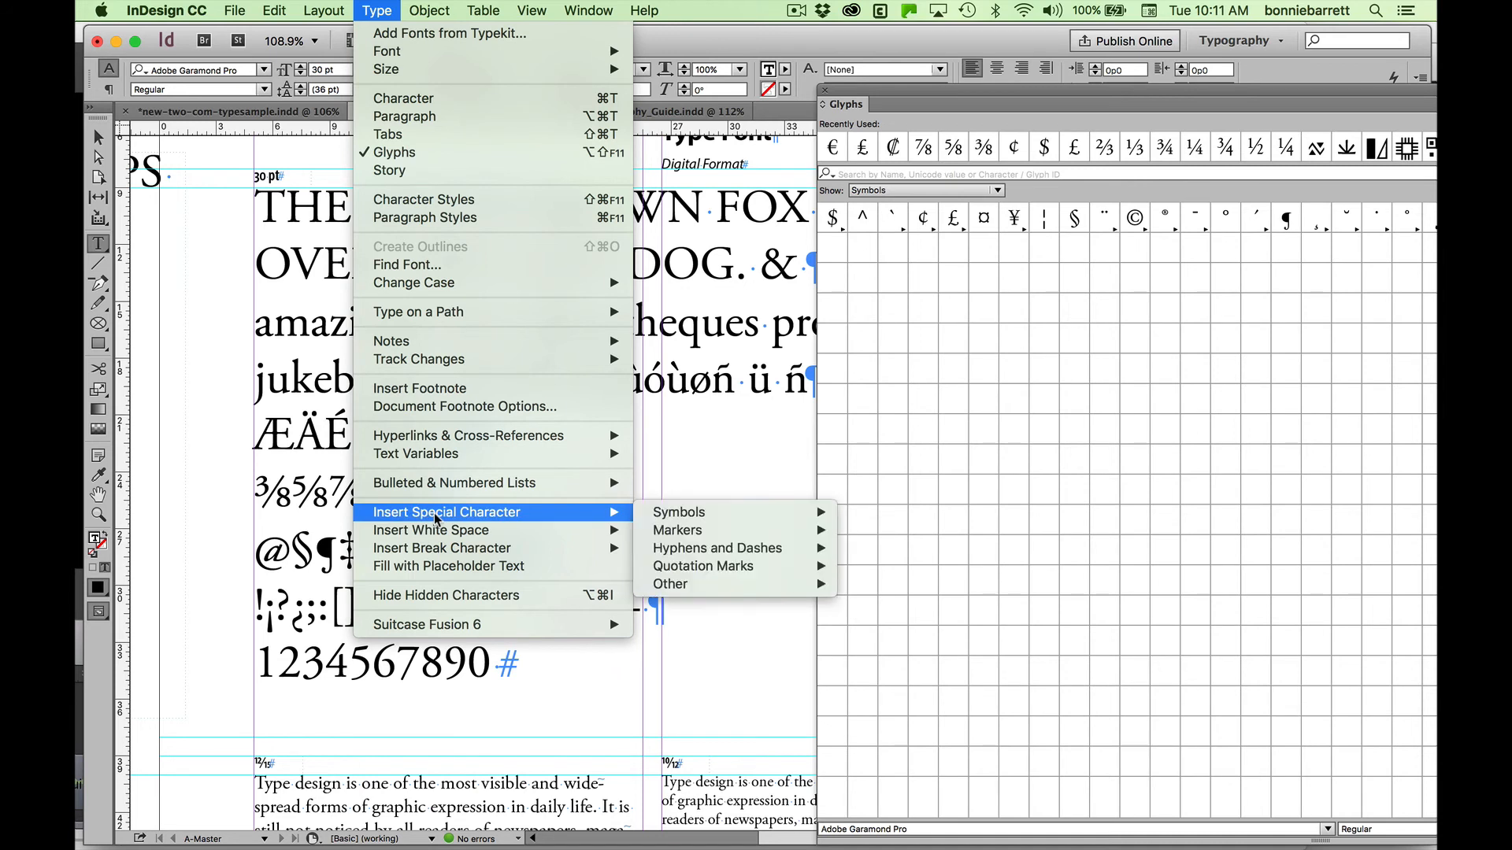
{"action": "mouse_move", "coordinate": [702, 510]}
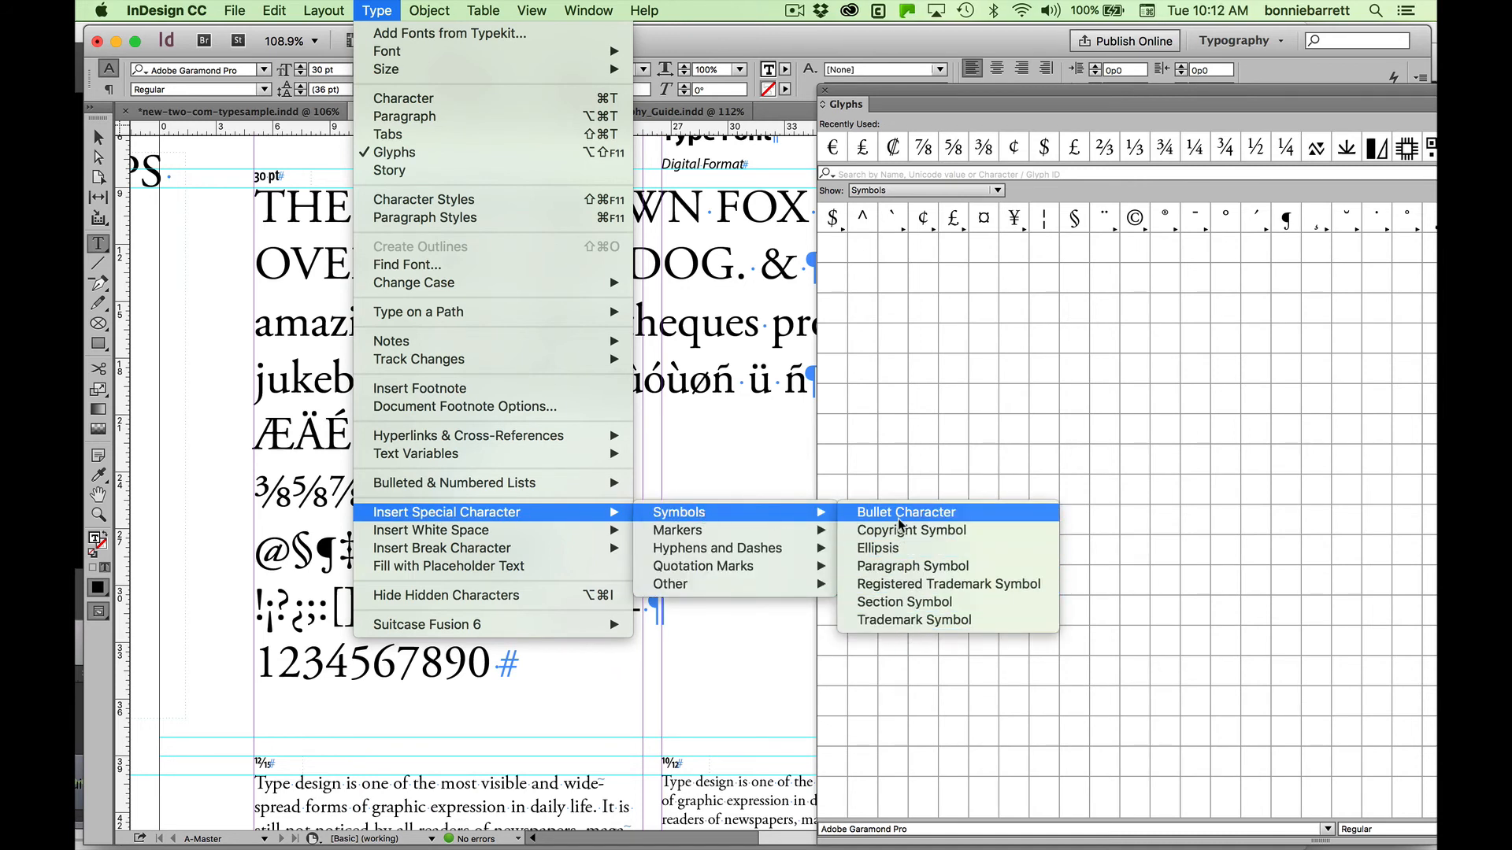
{"action": "mouse_move", "coordinate": [740, 532]}
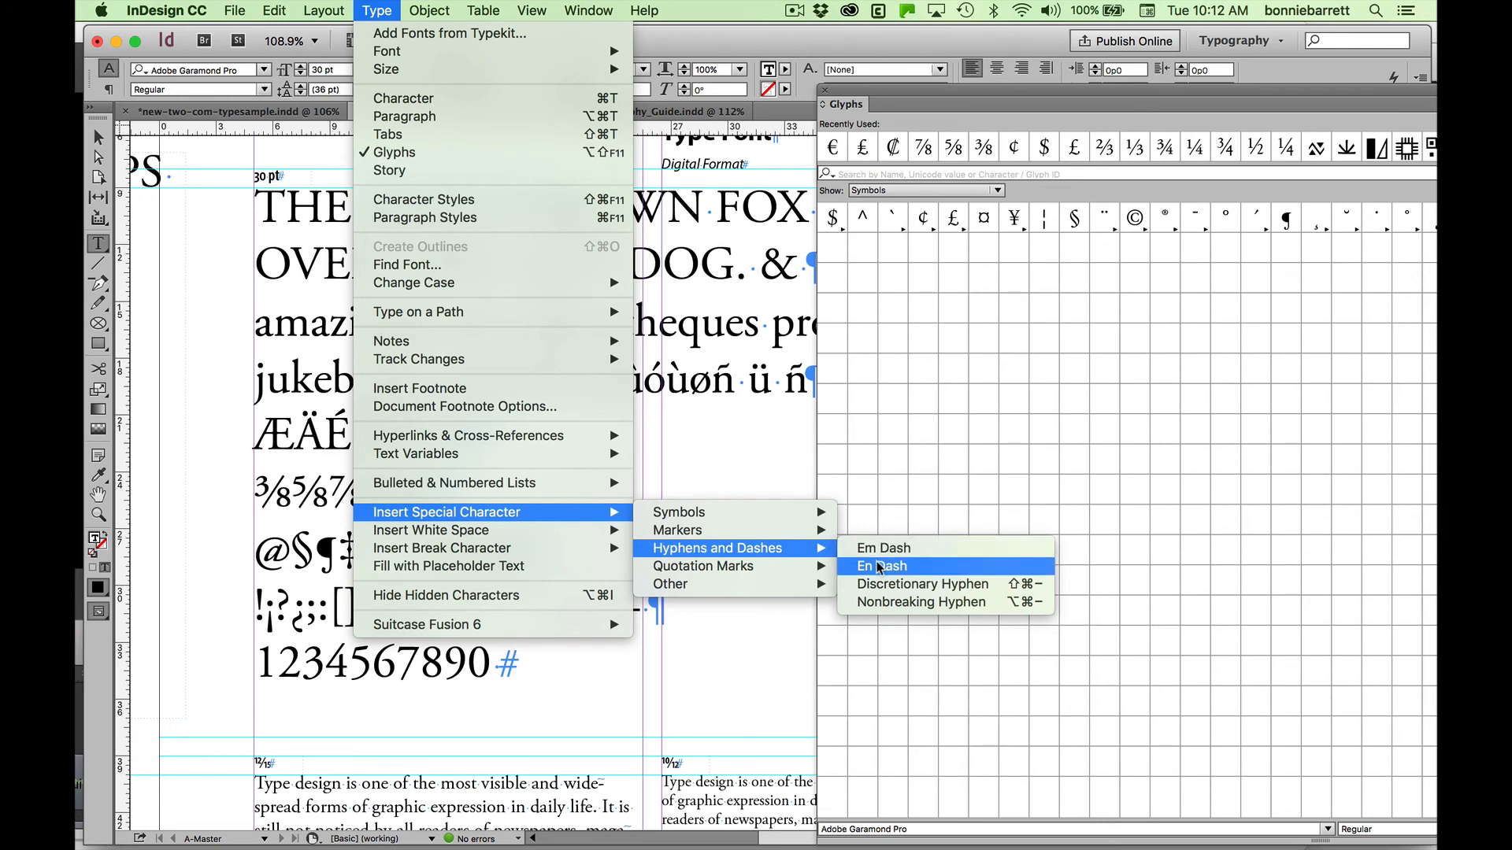
{"action": "mouse_move", "coordinate": [777, 579]}
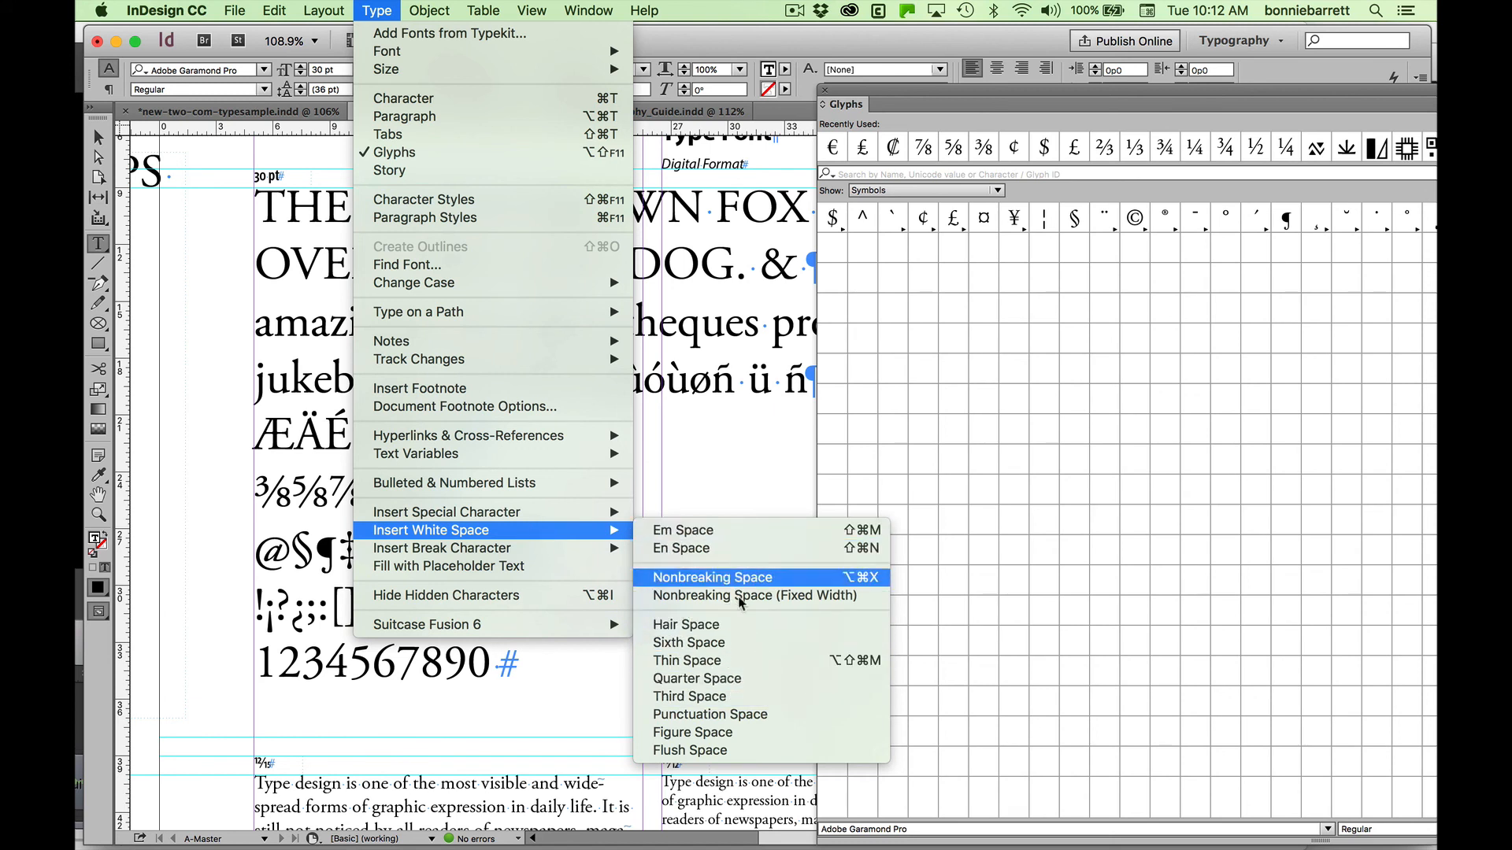
{"action": "left_click", "coordinate": [749, 732]}
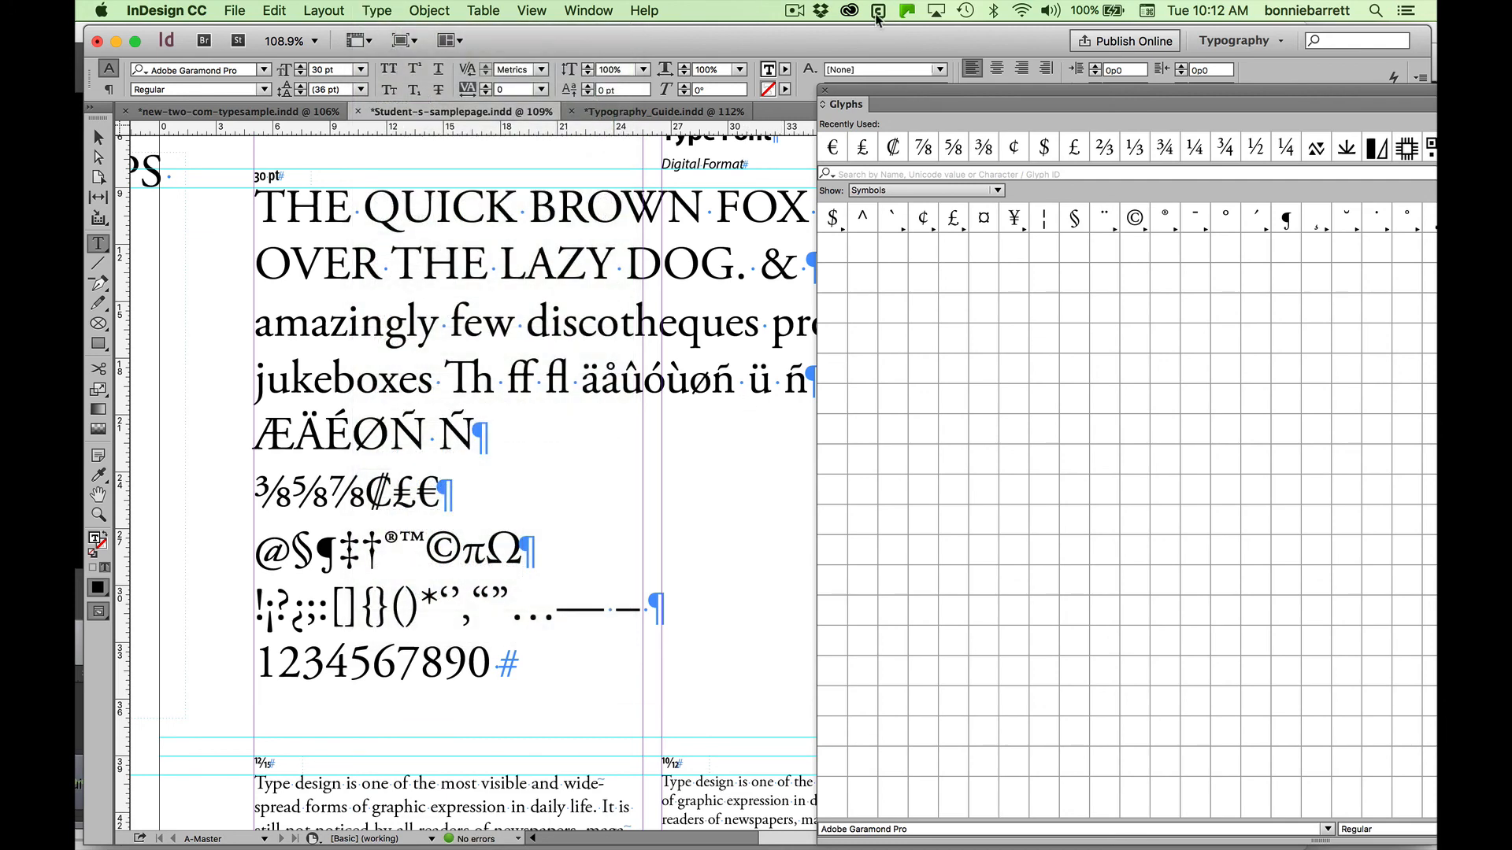
{"action": "left_click", "coordinate": [824, 96]}
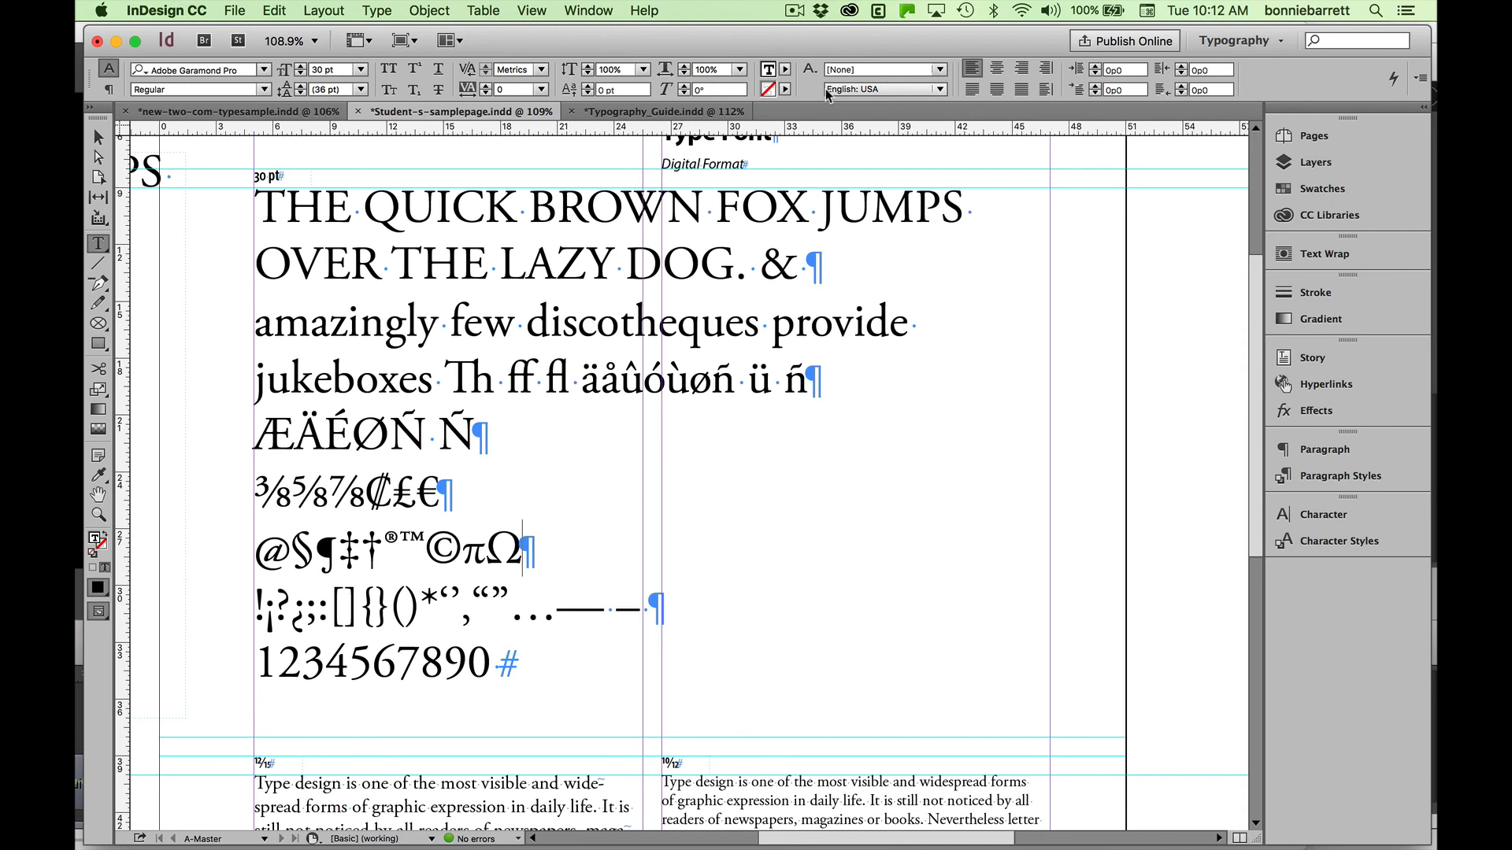